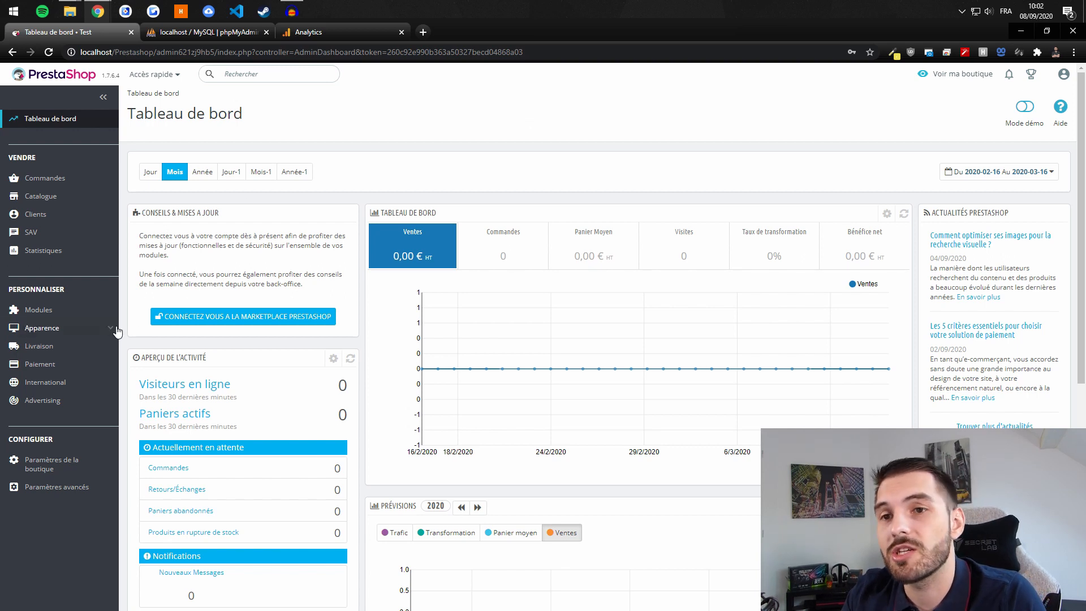
# Step: Open the module catalogue and filter it with the search term 'ana'
pyautogui.moveTo(42, 310)
pyautogui.click(52, 345)
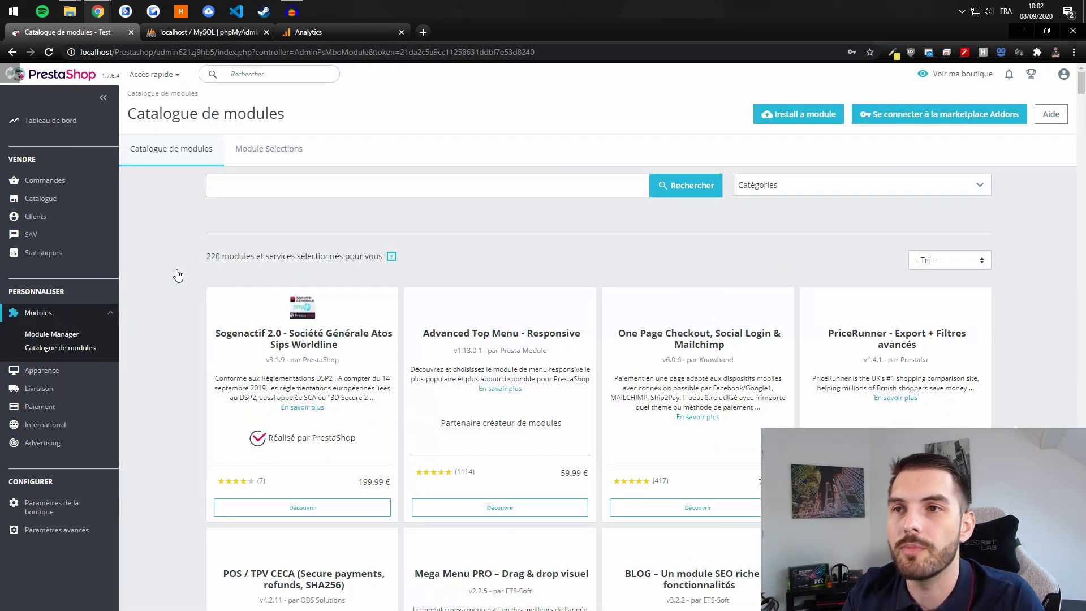
pyautogui.click(236, 189)
pyautogui.write('anam')
pyautogui.press('BackSpace')
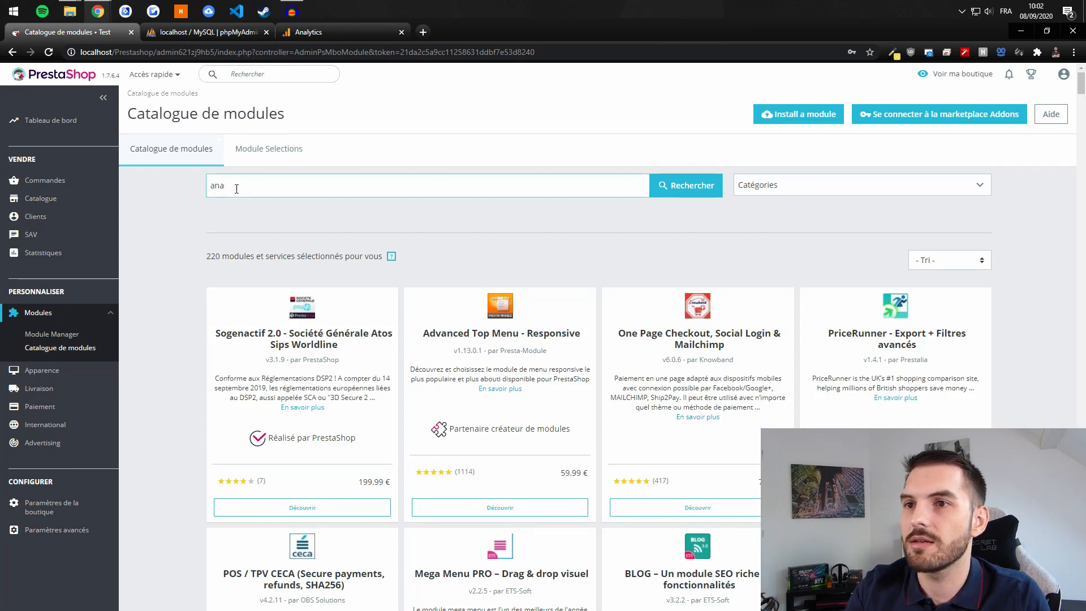
pyautogui.scroll(-5, 396, 277)
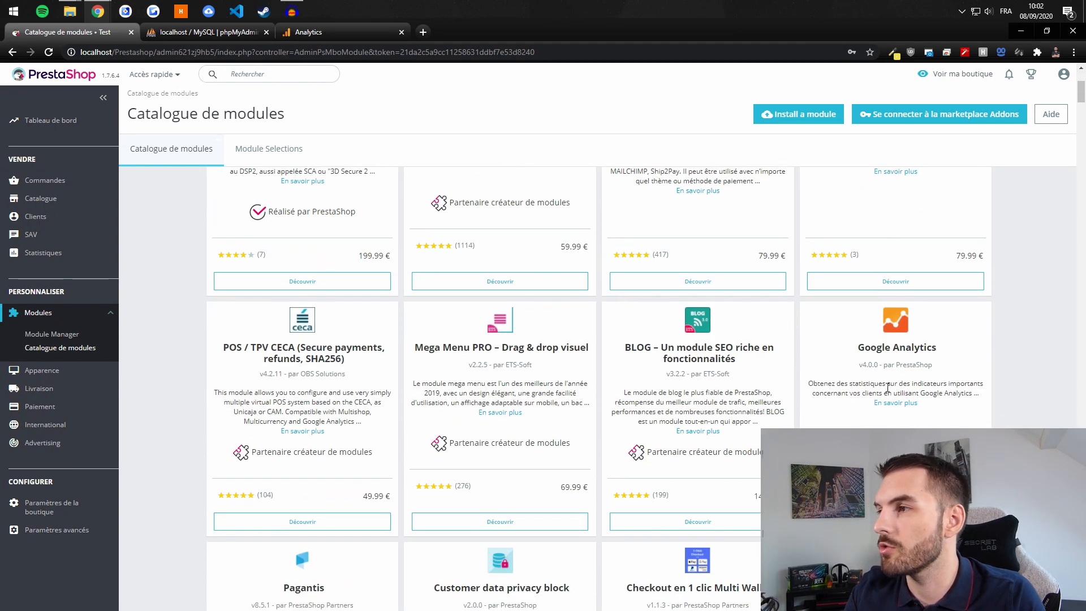
pyautogui.scroll(2, 891, 391)
pyautogui.click(944, 406)
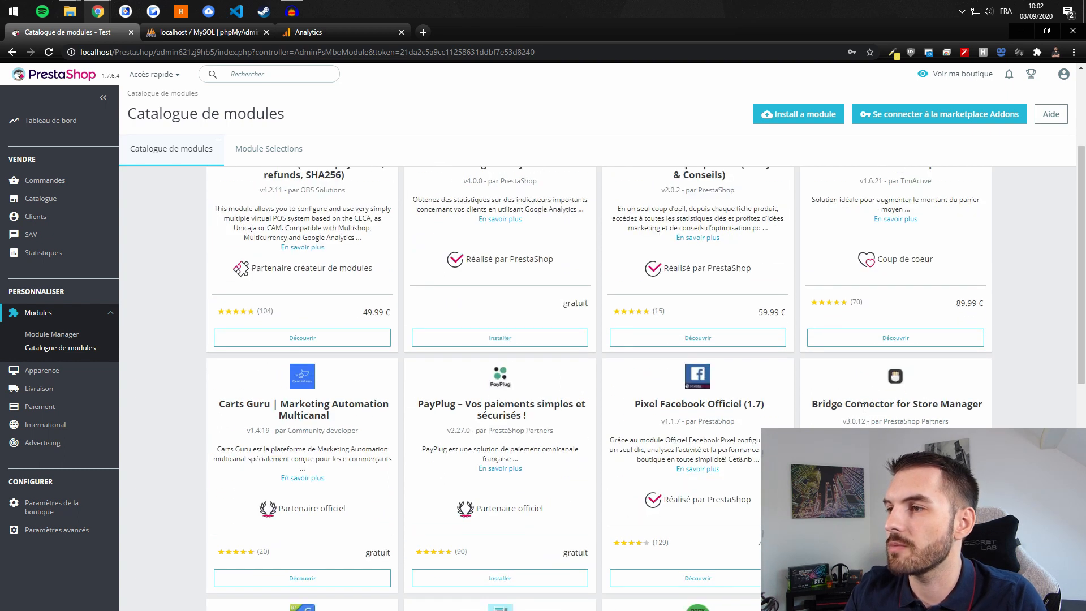
pyautogui.scroll(2, 863, 410)
# Step: Search the catalogue for 'Google Analytics' by copying the module's name into the search box
pyautogui.moveTo(461, 276); pyautogui.dragTo(543, 278)
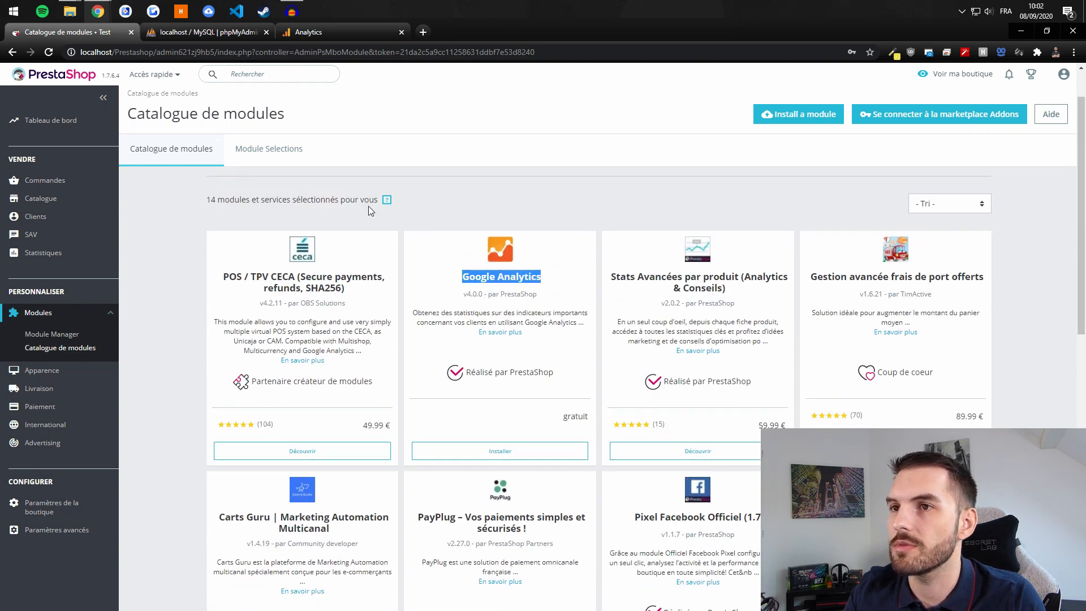
pyautogui.hotkey('ctrl', 'c')
pyautogui.scroll(1, 447, 263)
pyautogui.doubleClick(311, 187)
pyautogui.hotkey('ctrl', 'v')
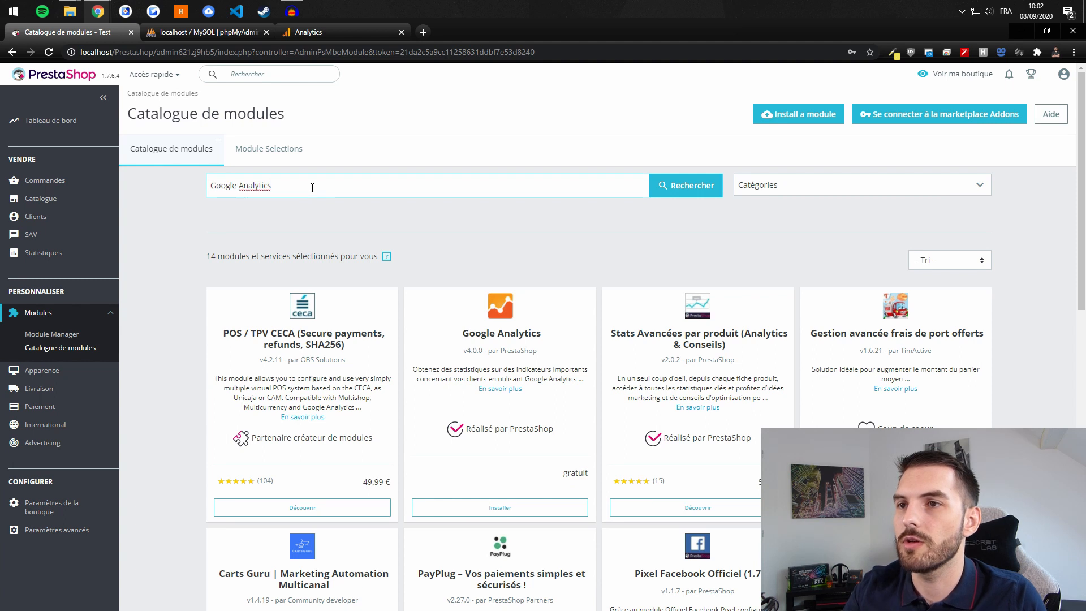
pyautogui.press('Return')
# Step: Install the Google Analytics module and open its configuration
pyautogui.click(500, 507)
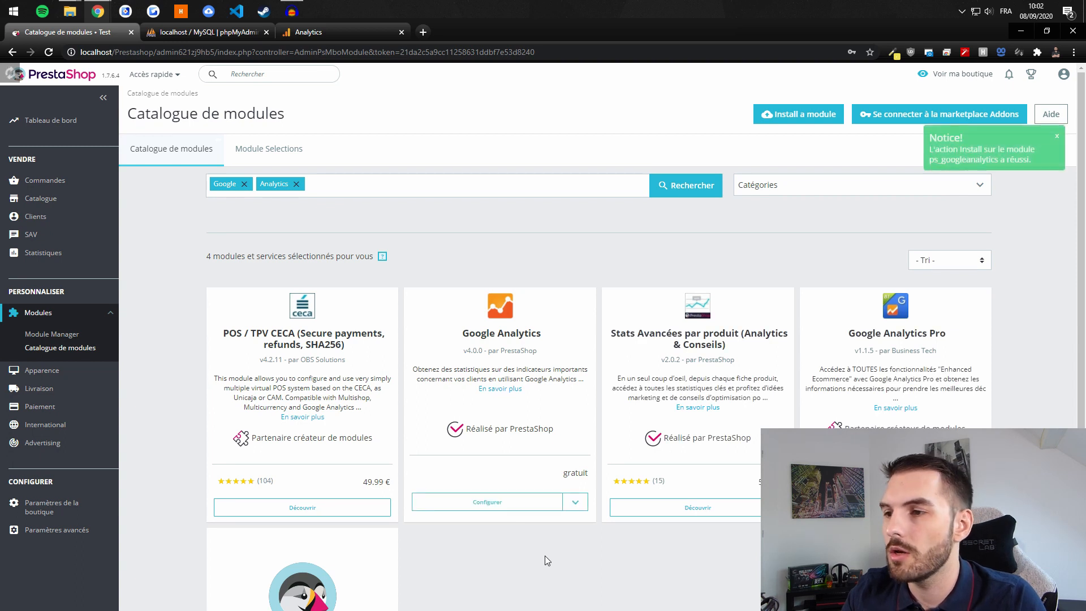
pyautogui.click(514, 506)
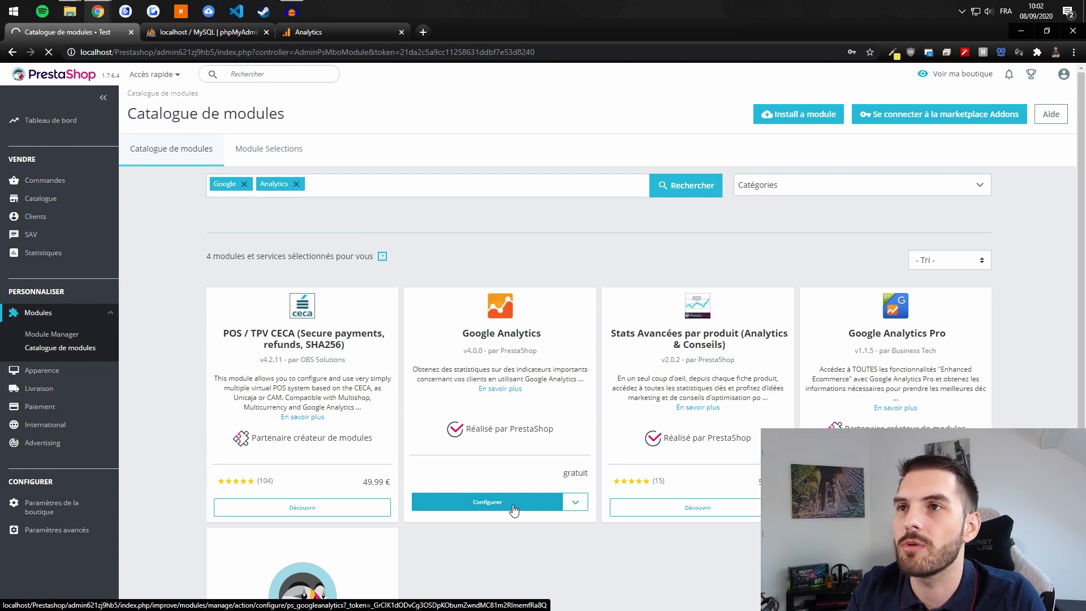
pyautogui.click(303, 33)
pyautogui.click(67, 33)
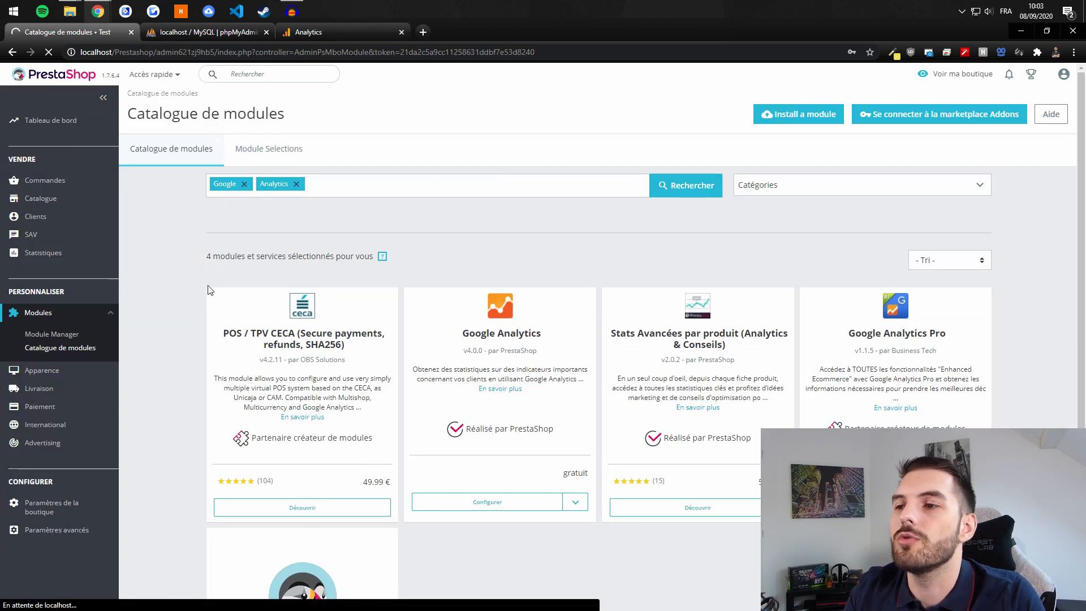
# Step: From the Google Analytics admin page, create a new property with Web as the type
pyautogui.click(320, 32)
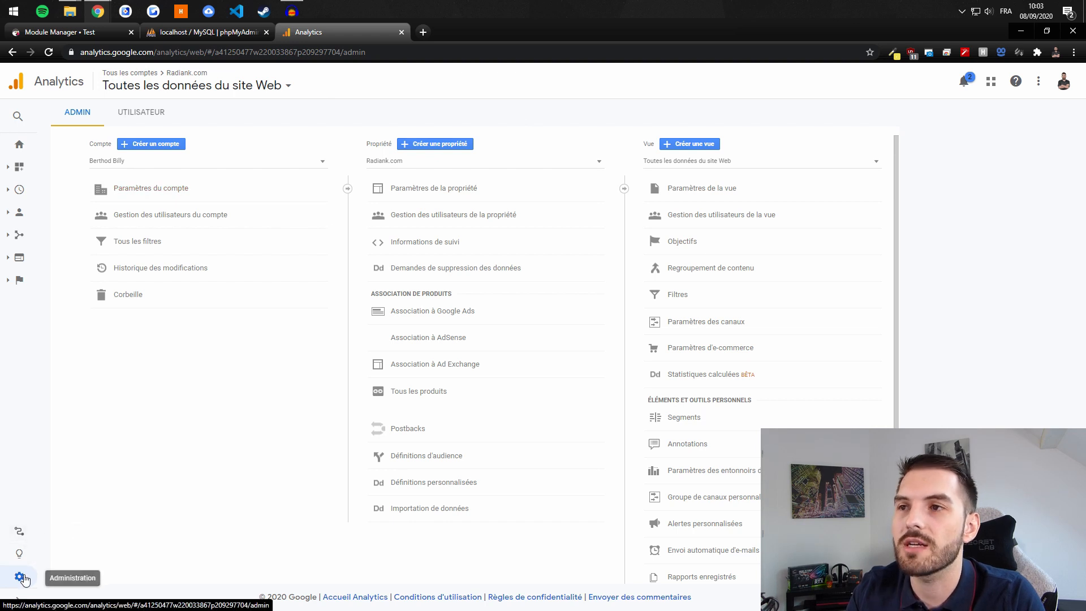
pyautogui.click(441, 144)
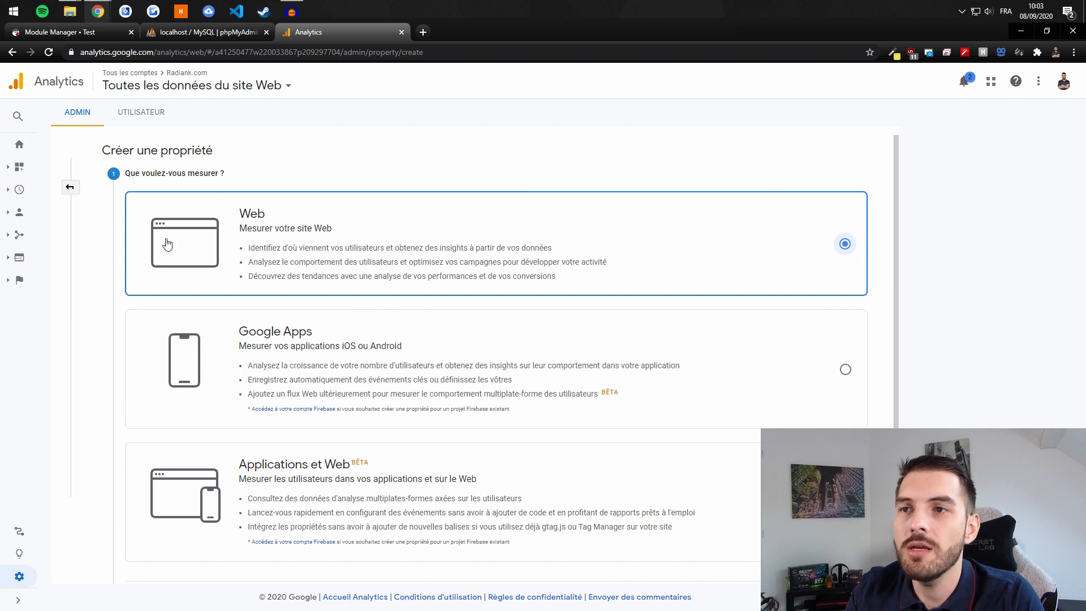
pyautogui.scroll(-2, 271, 311)
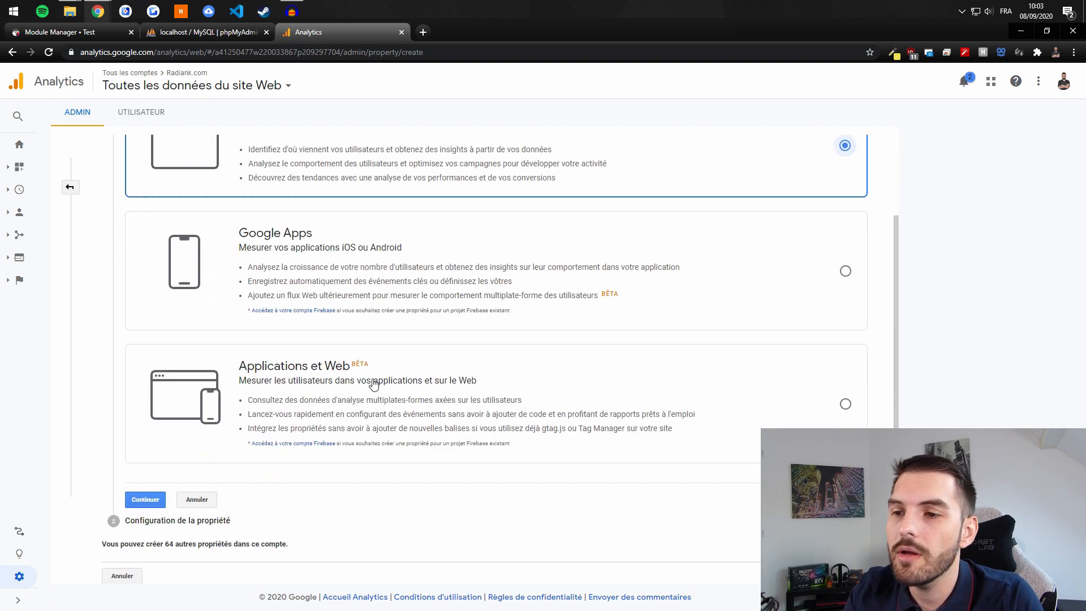
pyautogui.click(145, 500)
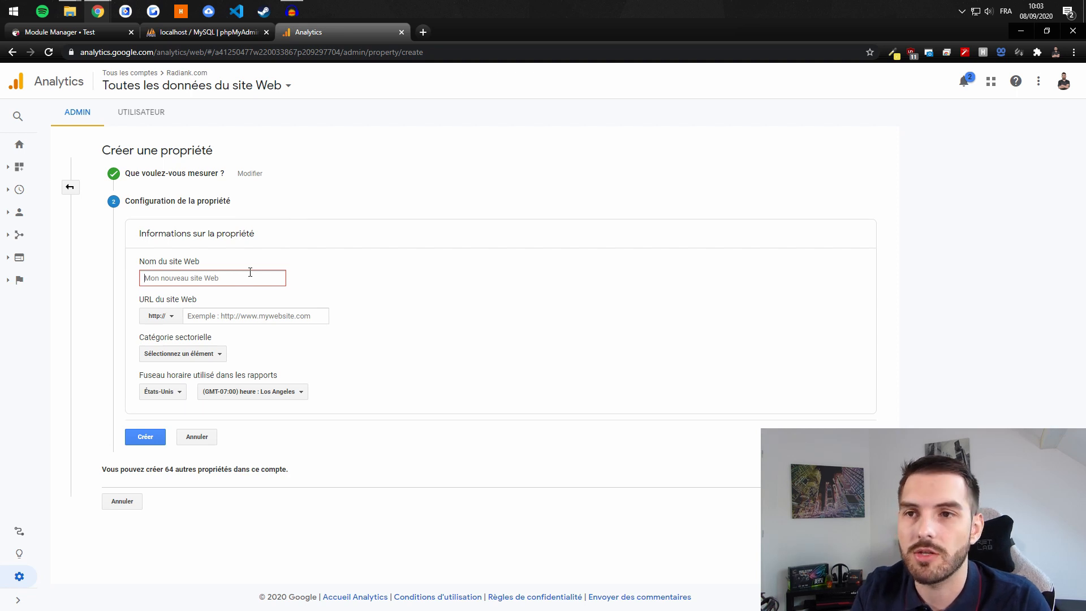
# Step: Name the website 'Test' and type a trial local.com-based URL
pyautogui.write('Test')
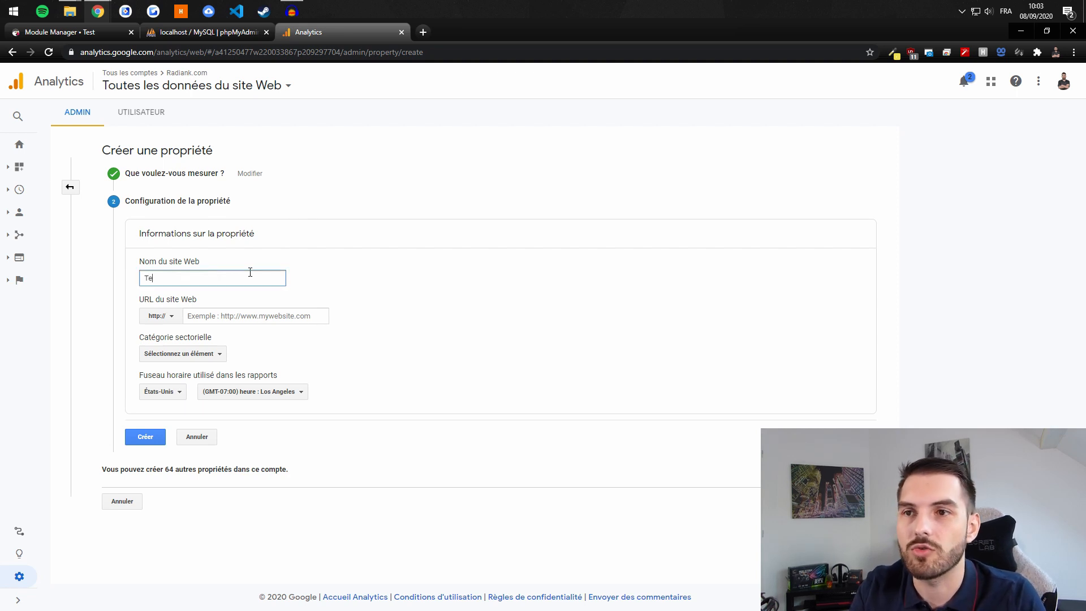
pyautogui.press('Tab')
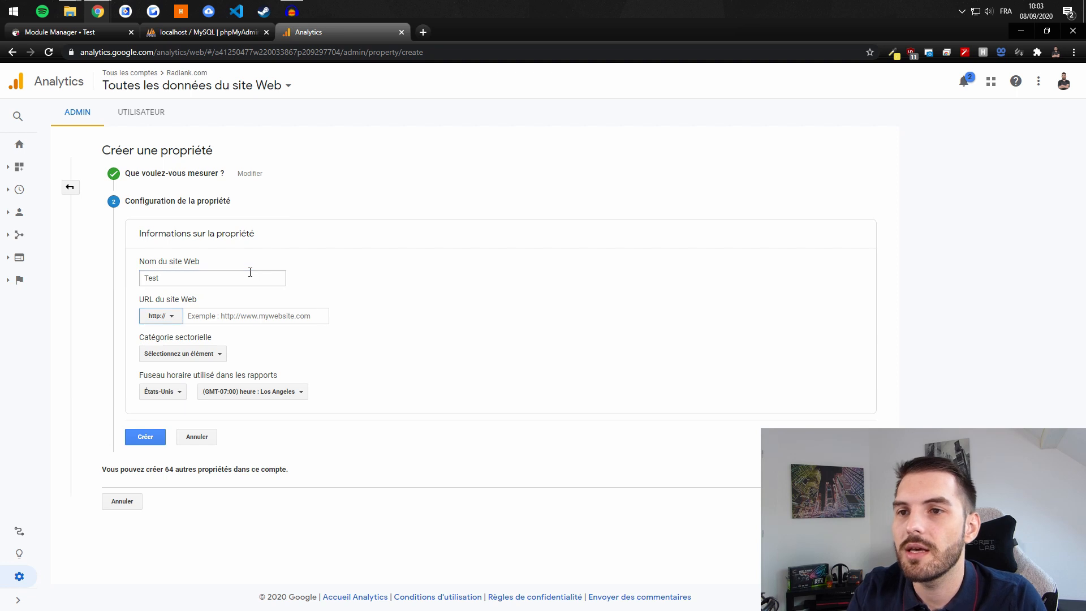
pyautogui.click(154, 316)
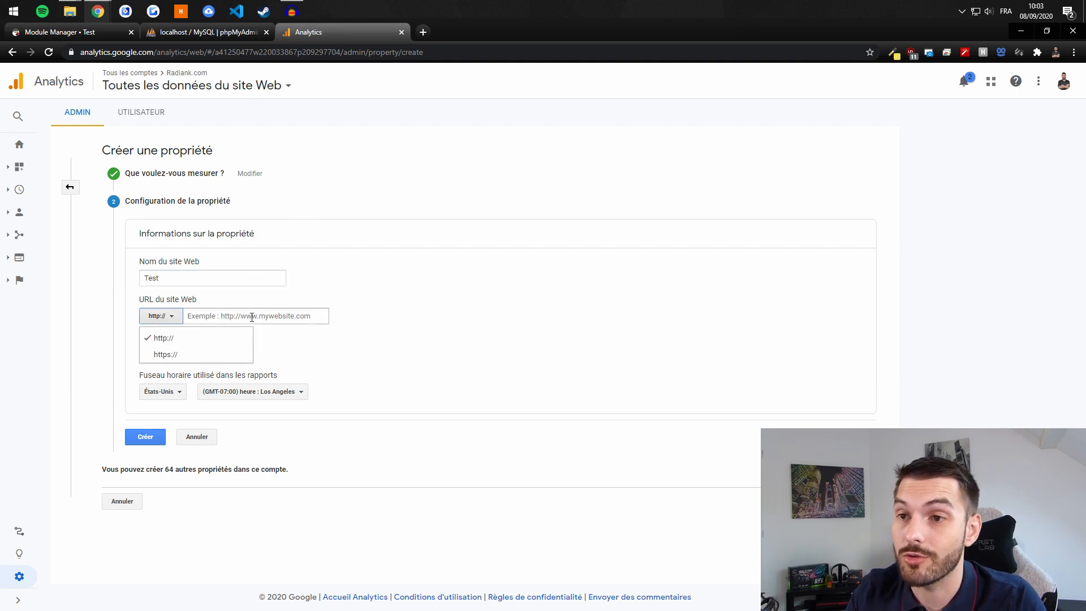
pyautogui.click(252, 317)
pyautogui.write('local.com')
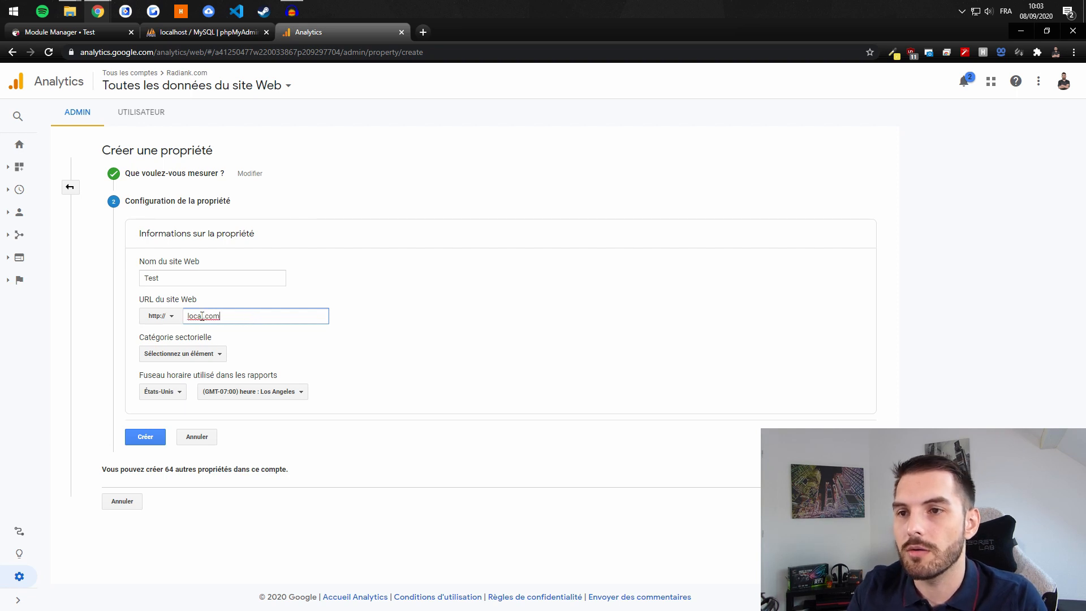
pyautogui.press('Left')
pyautogui.press('Left')
pyautogui.press('Left')
pyautogui.press('Left')
pyautogui.write('123)çà_è)&é"&é')
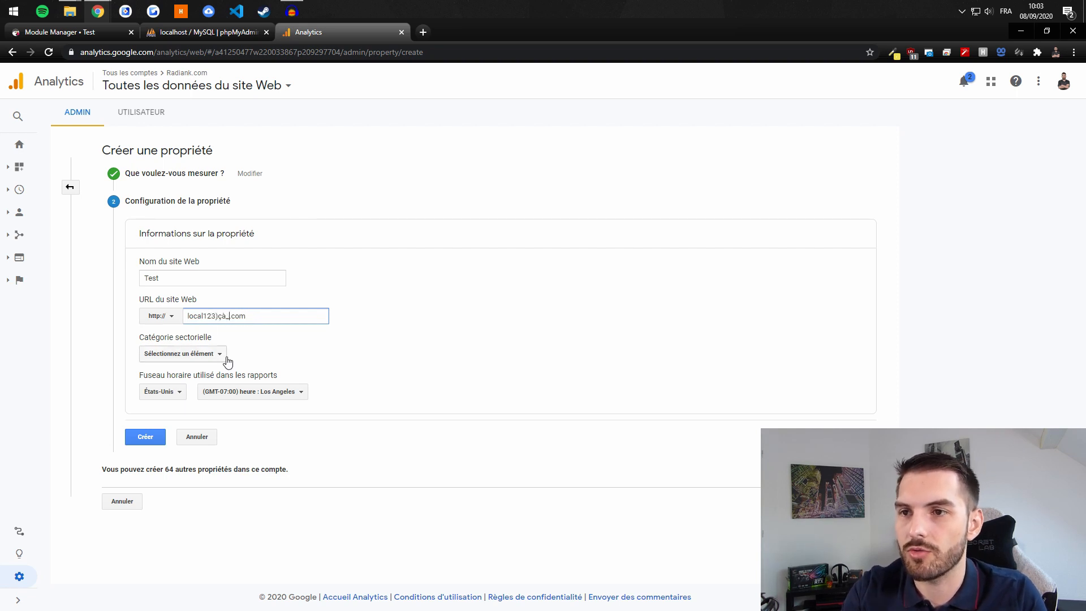
pyautogui.hotkey('shift', 'Left')
pyautogui.hotkey('shift', 'Left')
pyautogui.hotkey('shift', 'Left')
pyautogui.hotkey('shift', 'Left')
pyautogui.hotkey('shift', 'Left')
pyautogui.hotkey('shift', 'Left')
pyautogui.hotkey('shift', 'Left')
pyautogui.hotkey('shift', 'Left')
pyautogui.hotkey('shift', 'Left')
pyautogui.hotkey('shift', 'Left')
pyautogui.hotkey('shift', 'Left')
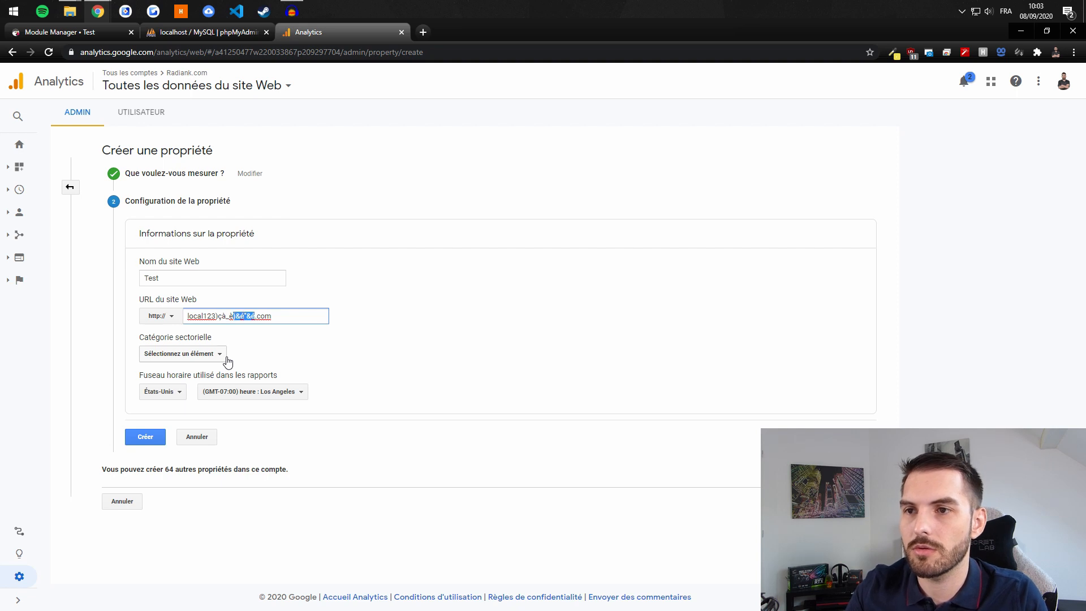
pyautogui.press('BackSpace')
pyautogui.write('1232348971°9823')
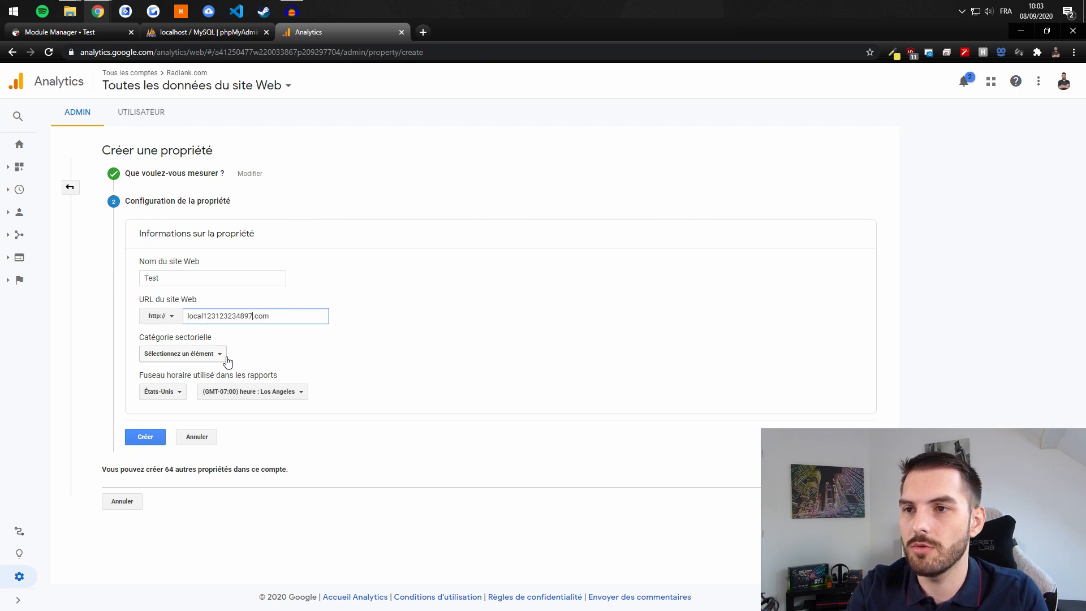
pyautogui.press('BackSpace')
pyautogui.press('BackSpace')
pyautogui.press('BackSpace')
pyautogui.press('BackSpace')
pyautogui.press('BackSpace')
pyautogui.write('234098')
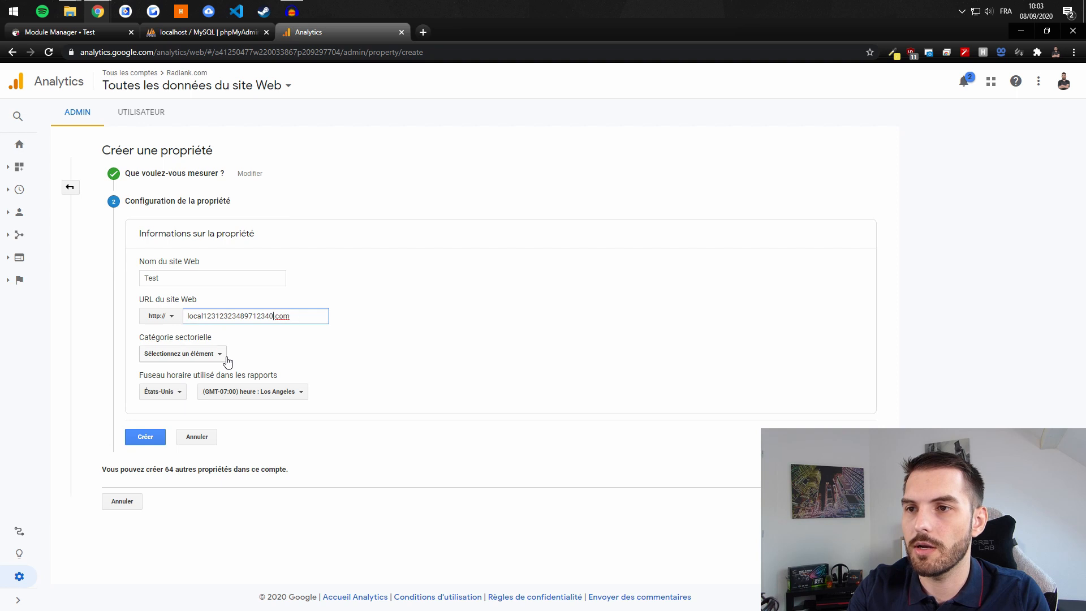
pyautogui.click(386, 348)
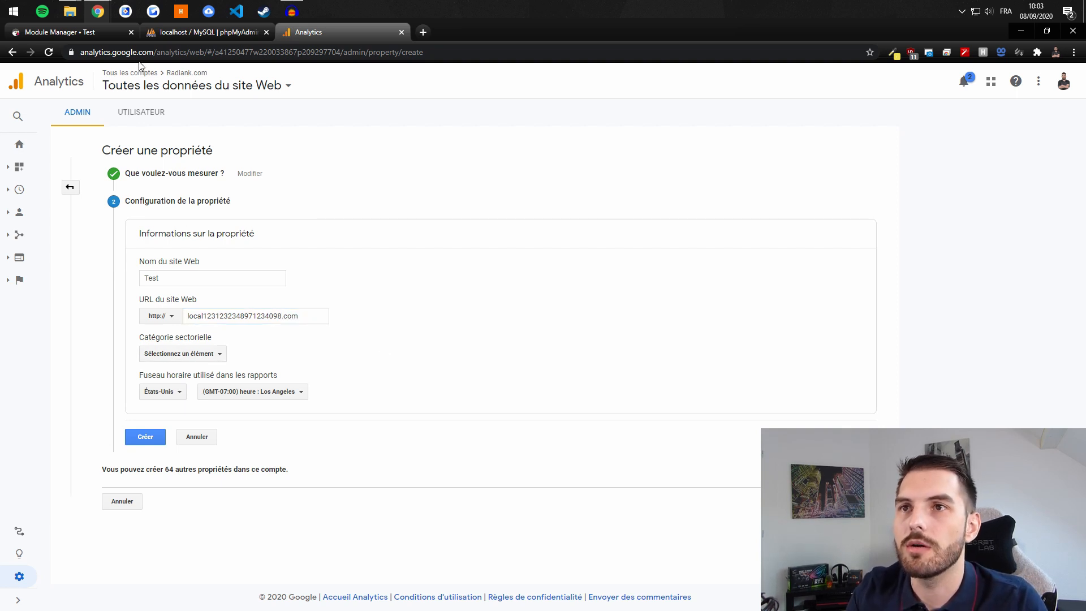
# Step: Replace the website URL with google.com, copied from the address bar
pyautogui.moveTo(154, 52); pyautogui.dragTo(109, 50)
pyautogui.hotkey('ctrl', 'c')
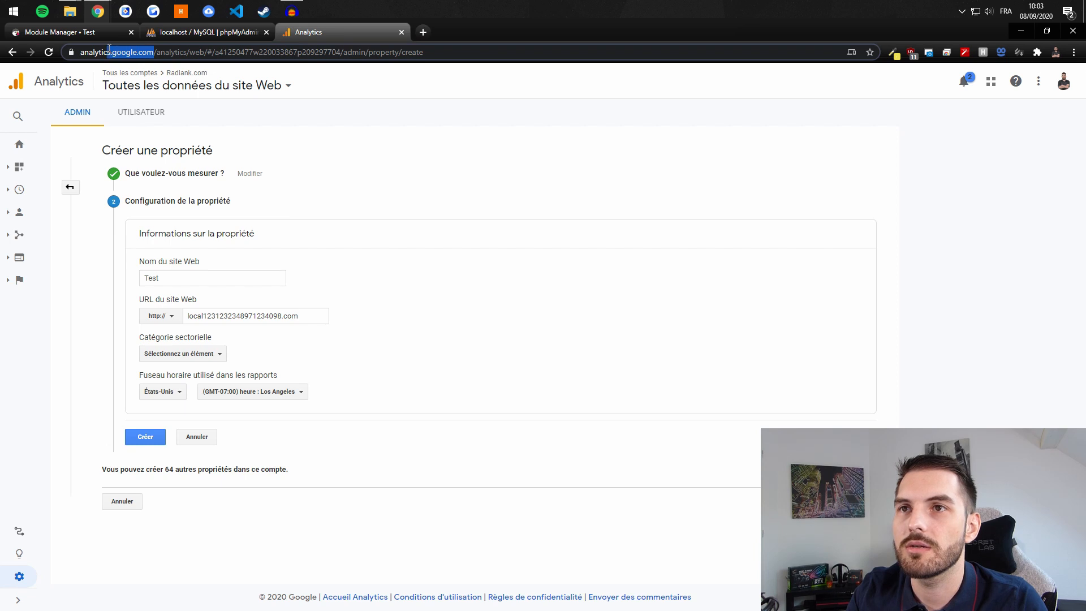
pyautogui.click(290, 315)
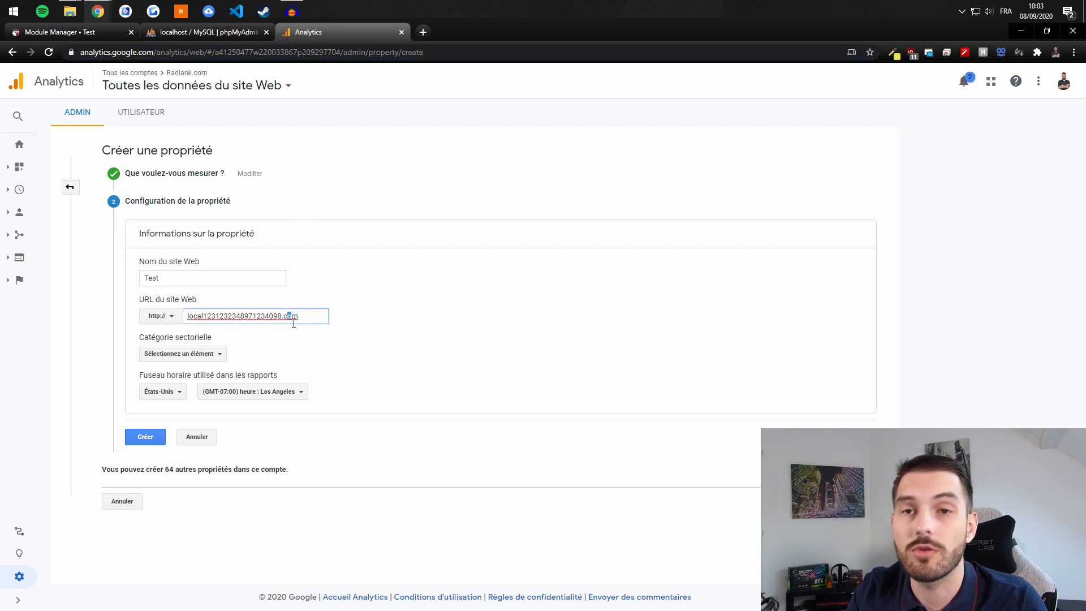
pyautogui.hotkey('ctrl', 'a')
pyautogui.hotkey('ctrl', 'v')
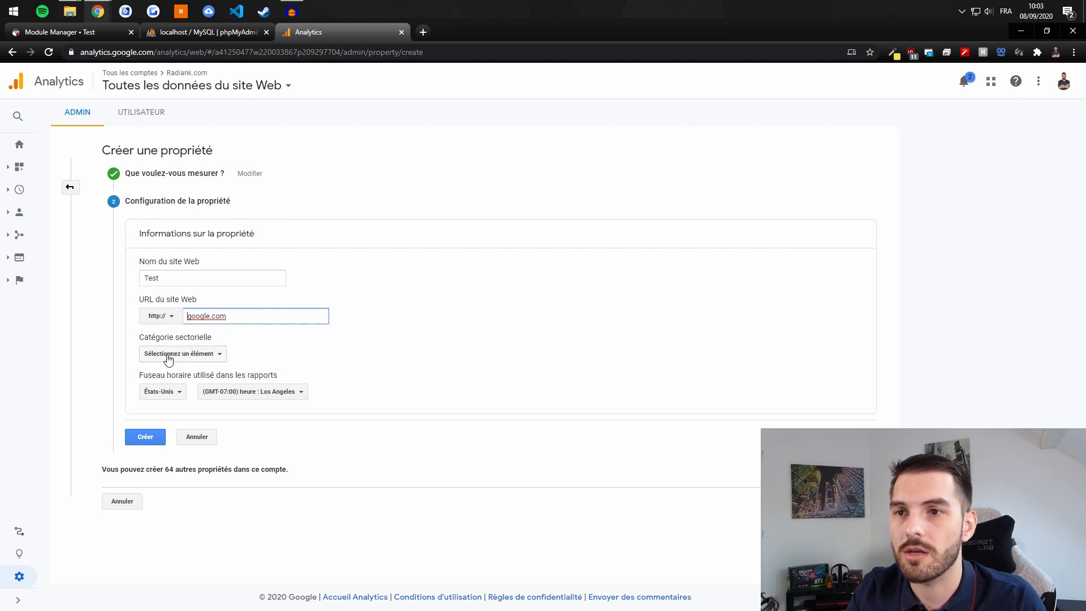
pyautogui.click(156, 318)
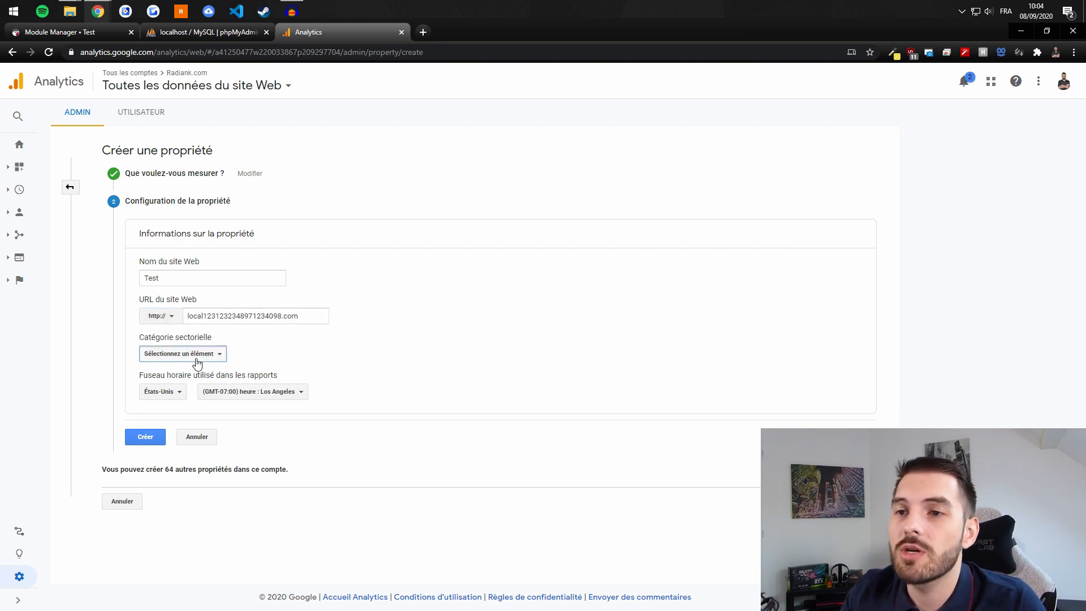
# Step: Choose Immobilier as the industry category
pyautogui.click(224, 355)
pyautogui.scroll(-5, 221, 442)
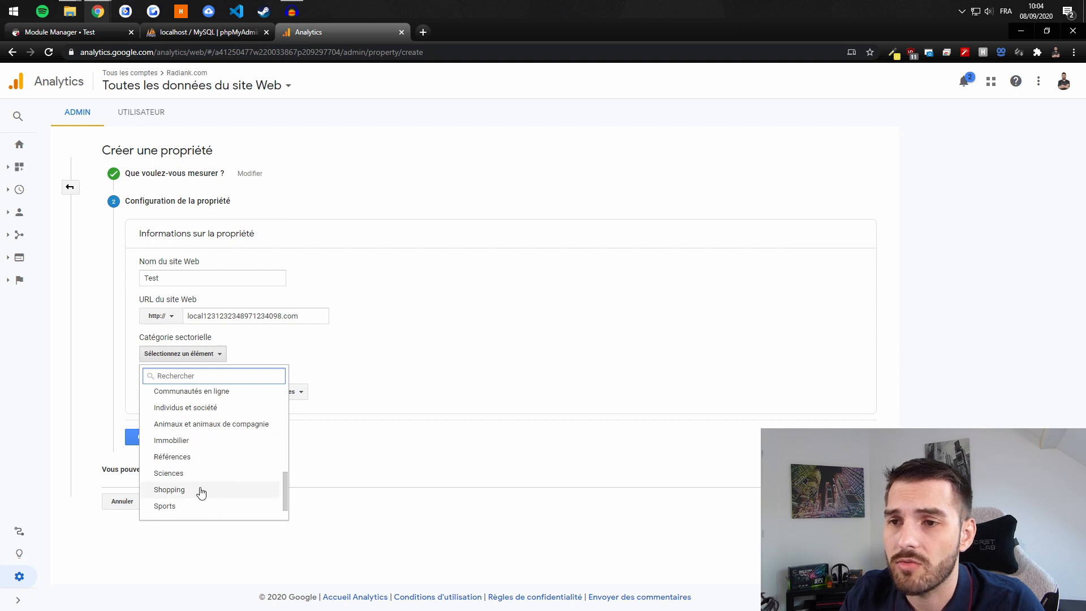
pyautogui.scroll(3, 218, 503)
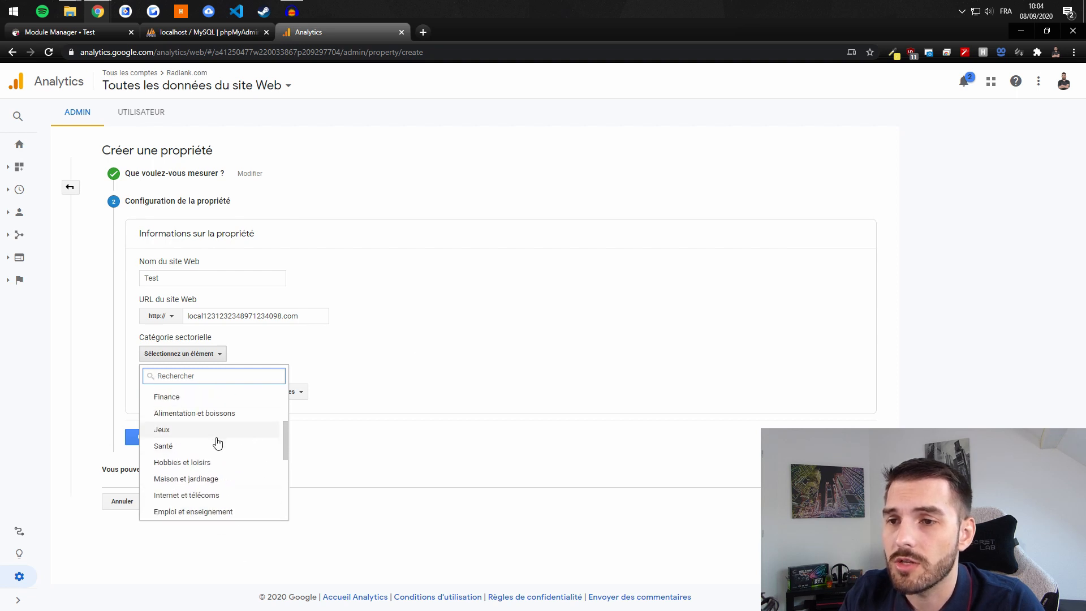
pyautogui.scroll(-3, 221, 461)
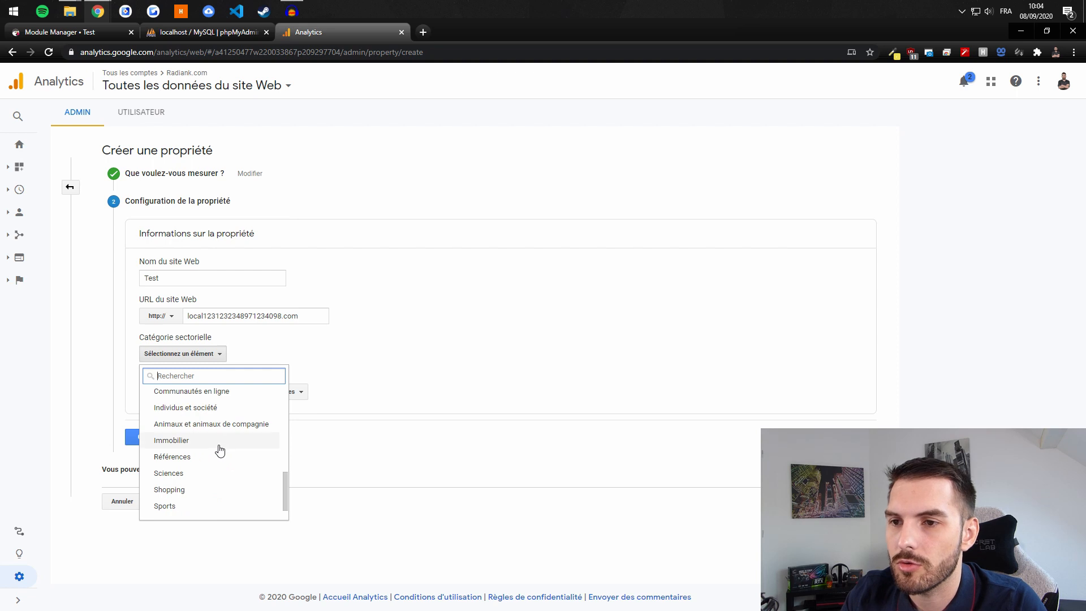
pyautogui.scroll(-1, 209, 458)
pyautogui.scroll(2, 233, 487)
pyautogui.click(198, 471)
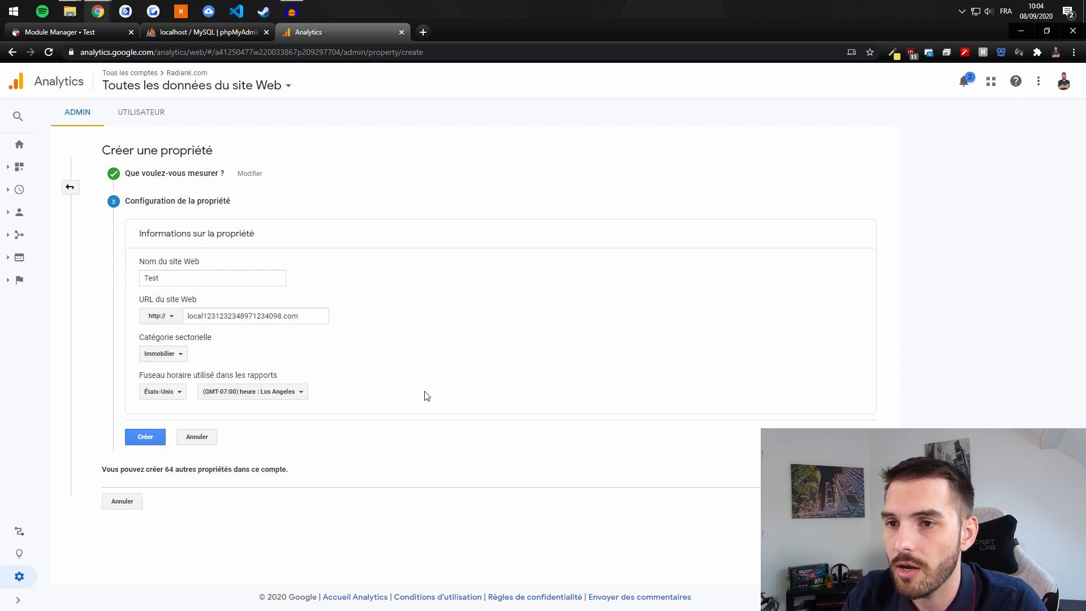
# Step: Leave the reporting time zone unchanged and create the property
pyautogui.click(181, 399)
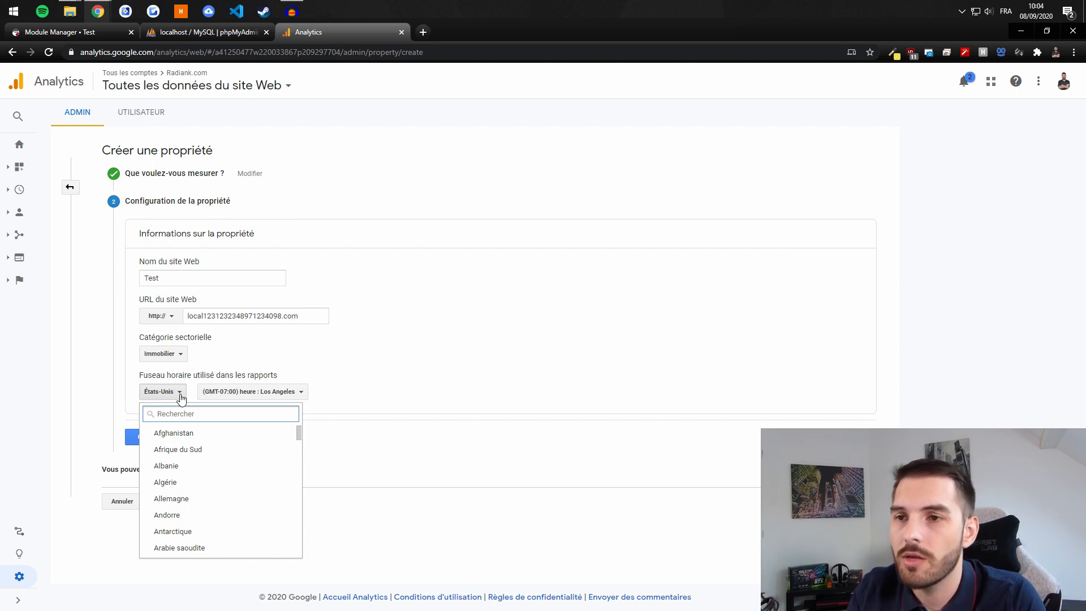
pyautogui.click(181, 399)
pyautogui.click(153, 438)
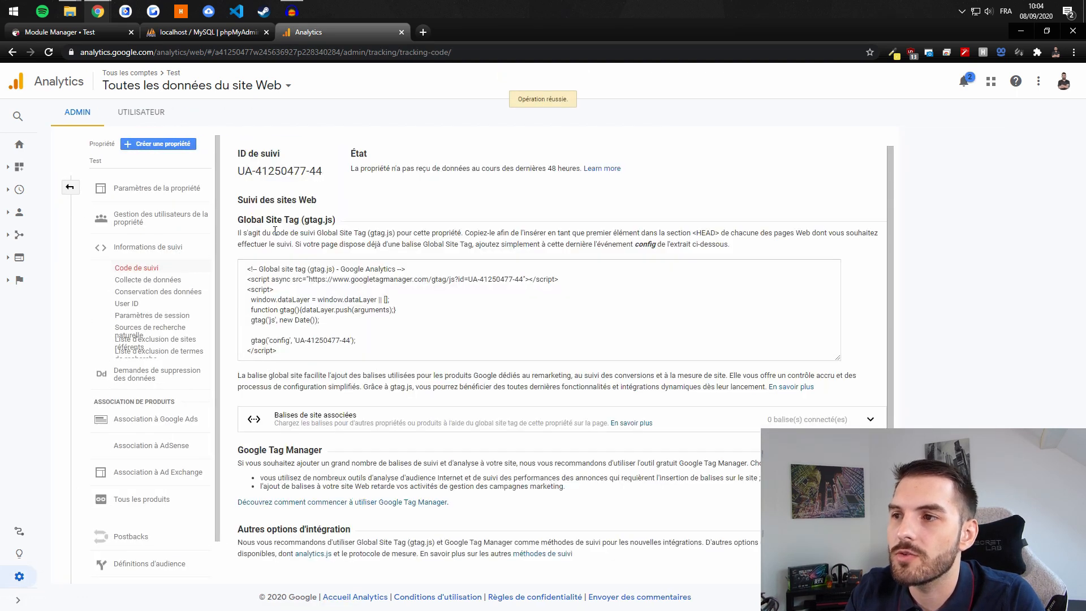
# Step: Select the gtag tracking code and review the shop's Google Analytics module settings
pyautogui.click(308, 354)
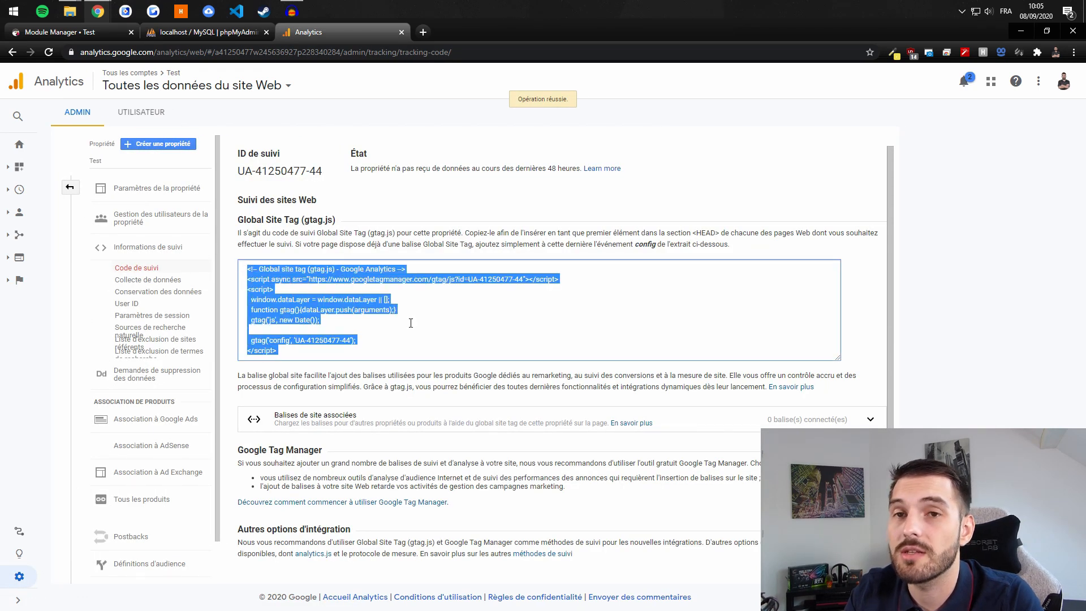
pyautogui.click(418, 304)
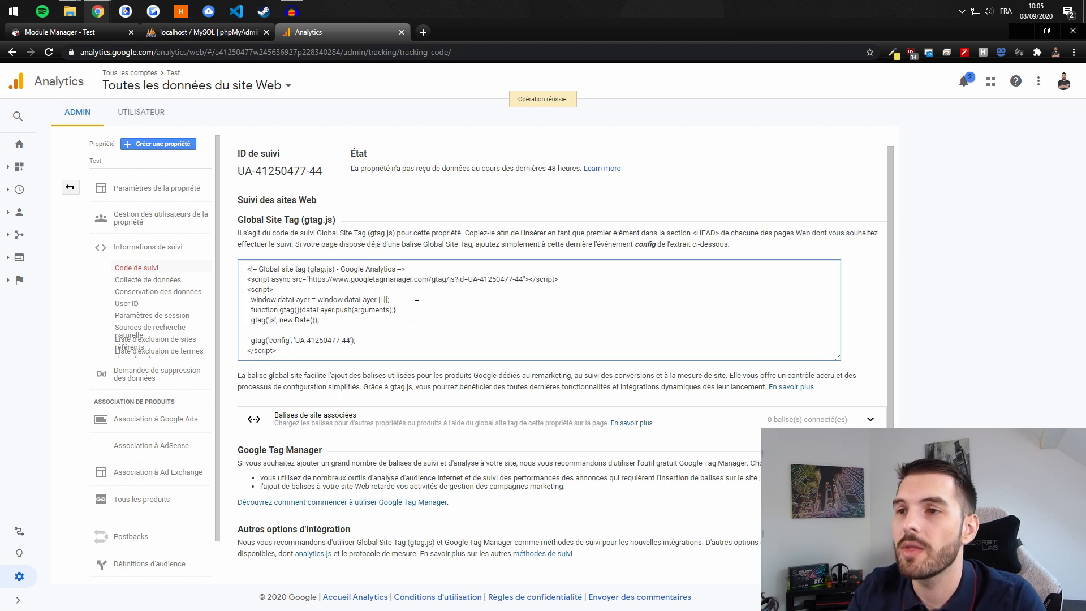
pyautogui.hotkey('ctrl', 'a')
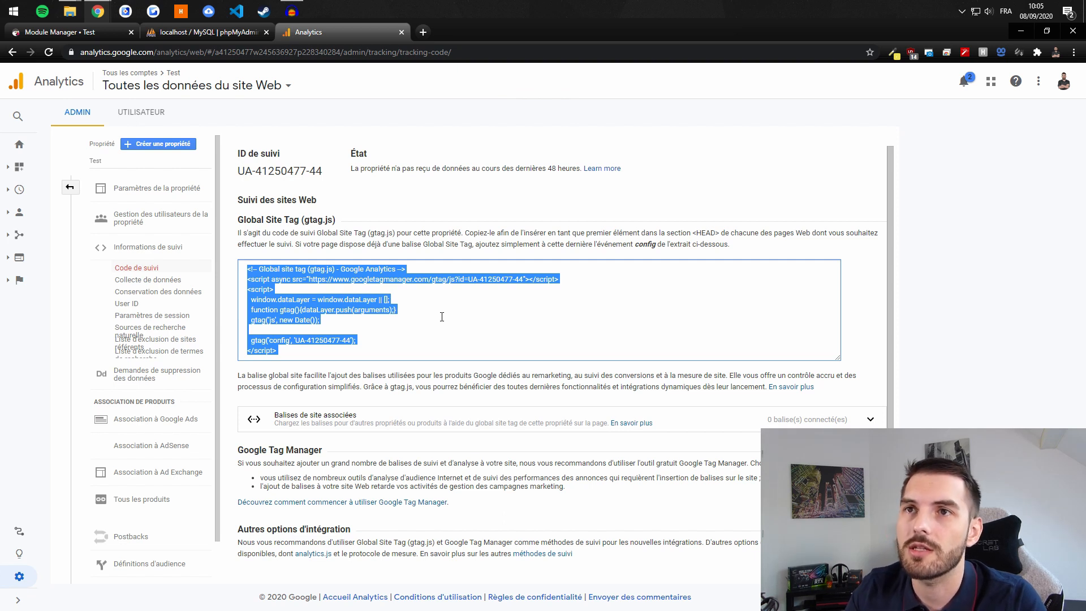
pyautogui.click(103, 35)
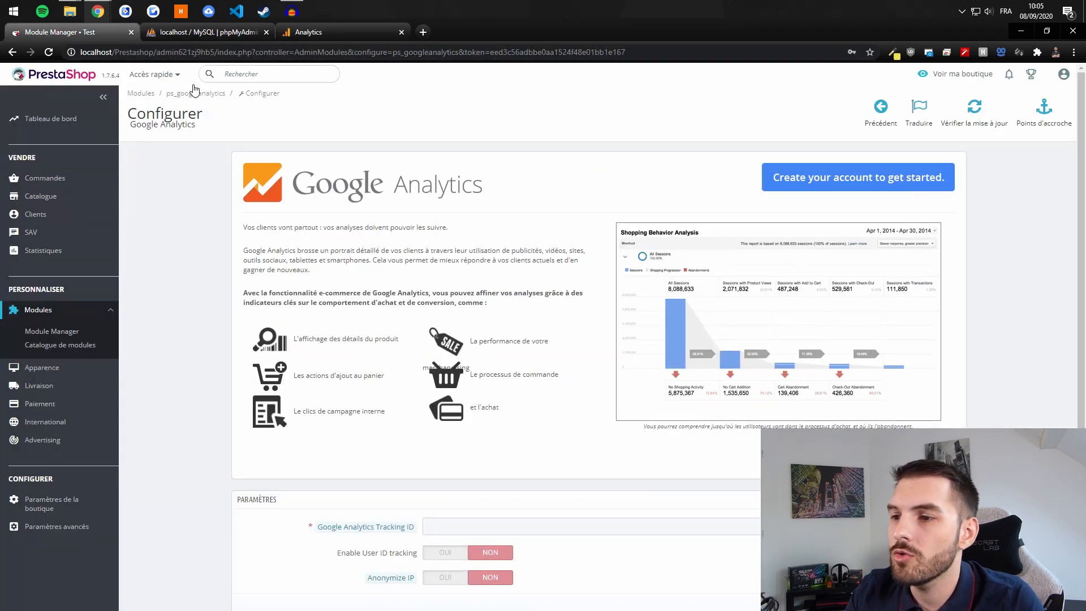
pyautogui.scroll(-1, 404, 195)
pyautogui.scroll(1, 418, 191)
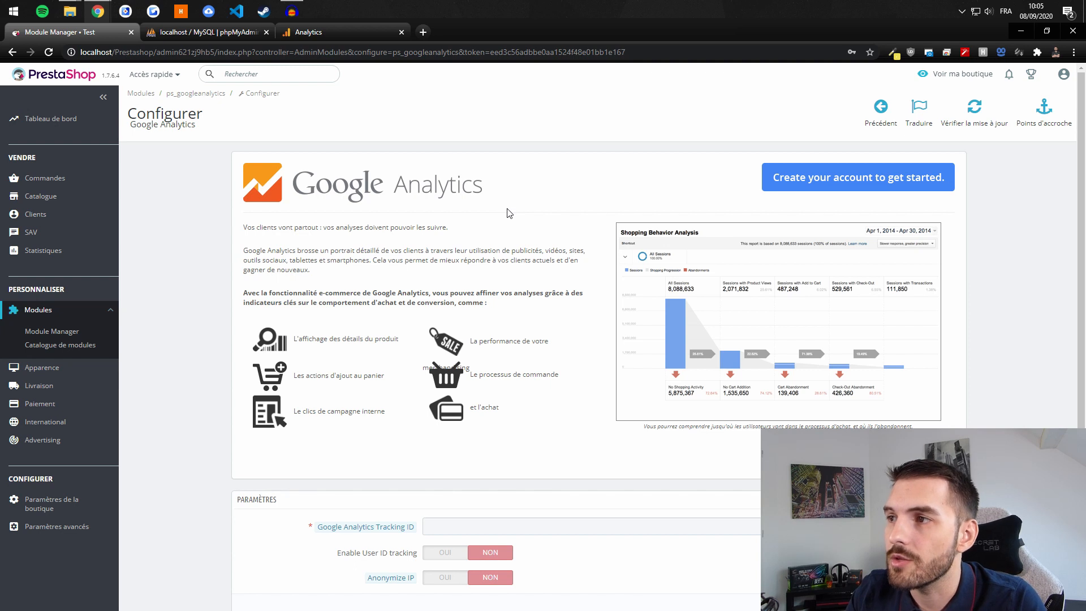
pyautogui.scroll(-1, 526, 210)
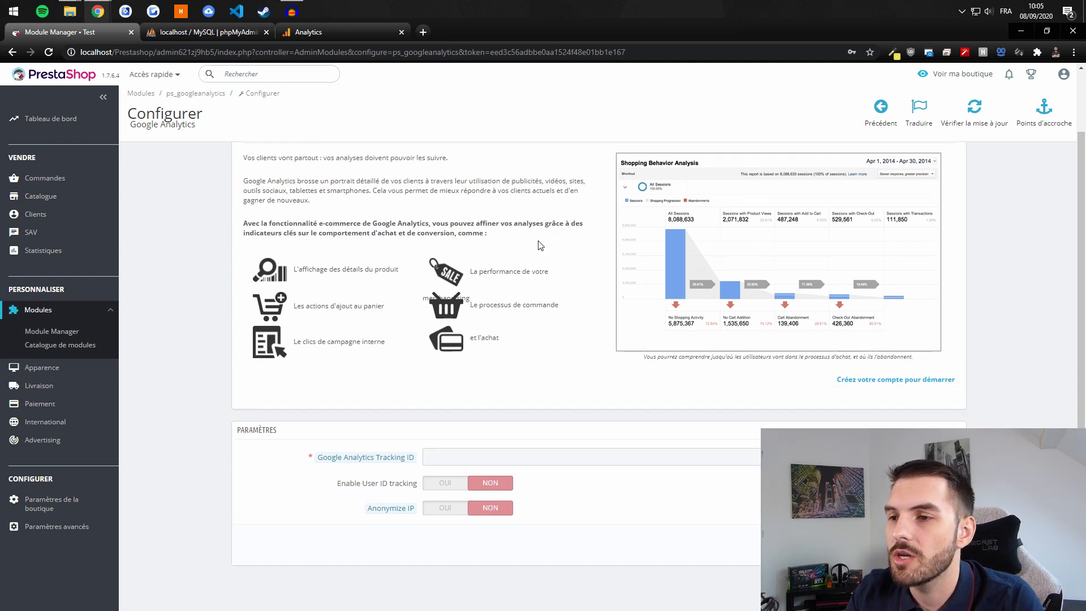
pyautogui.moveTo(334, 461)
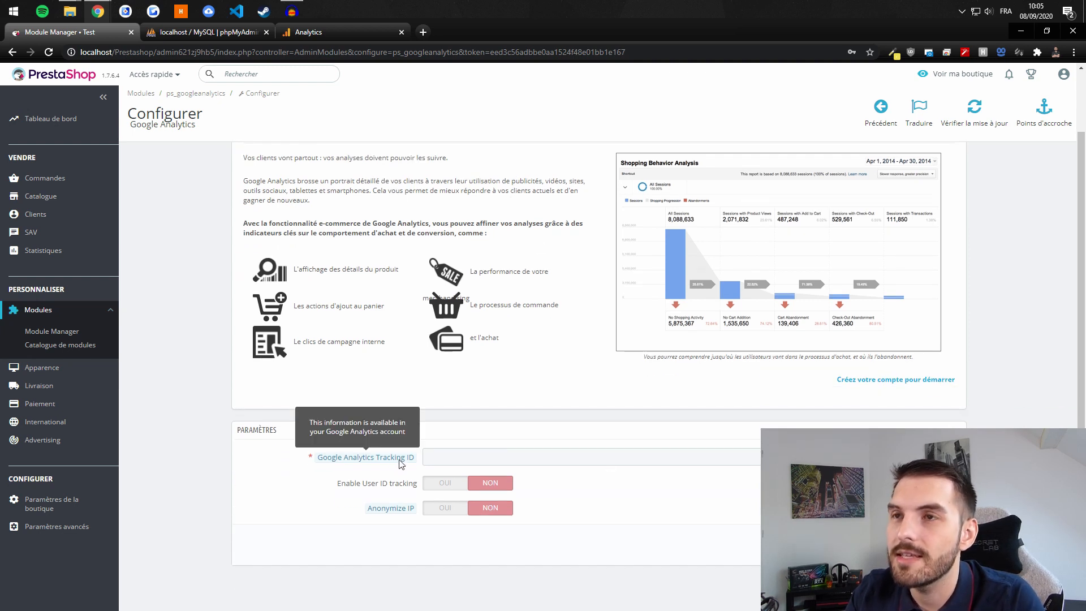
pyautogui.click(327, 34)
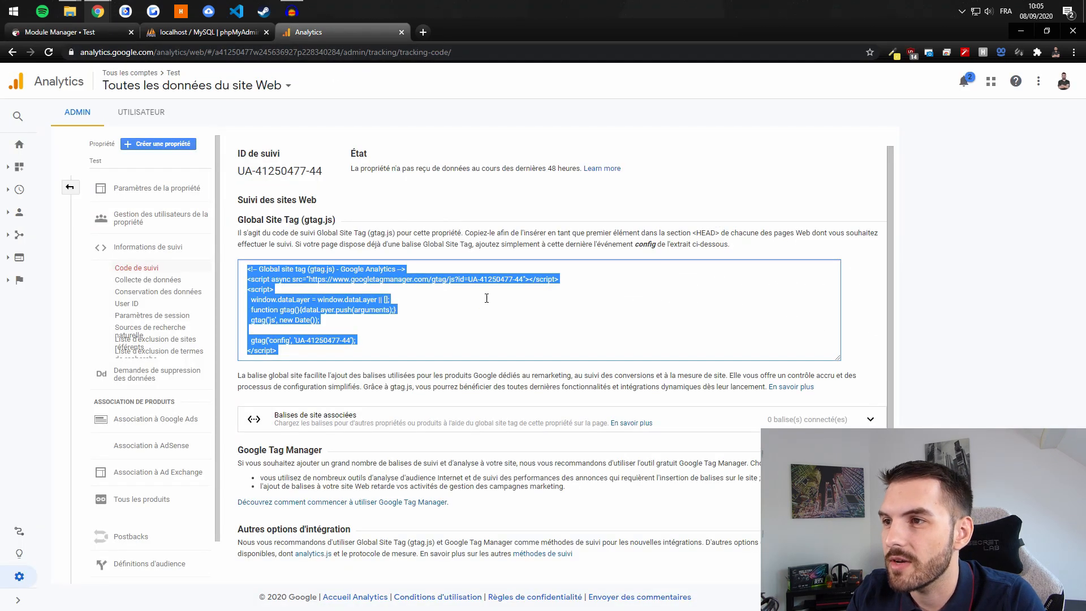
pyautogui.click(471, 277)
pyautogui.moveTo(472, 277); pyautogui.dragTo(524, 279)
pyautogui.hotkey('ctrl', 'c')
pyautogui.hotkey('ctrl', 'a')
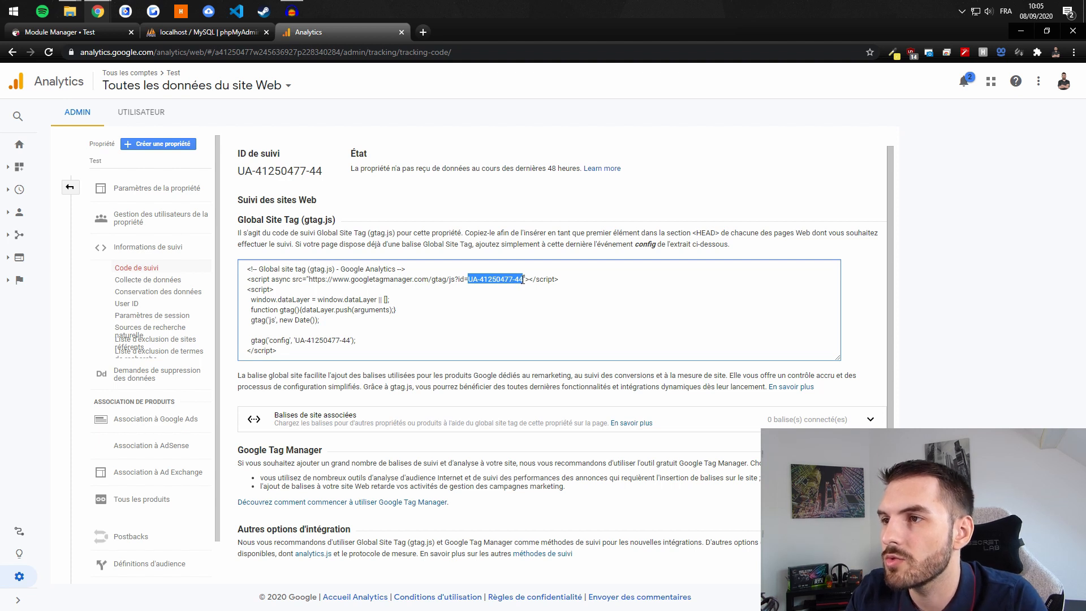
pyautogui.hotkey('ctrl', 'a')
pyautogui.click(522, 281)
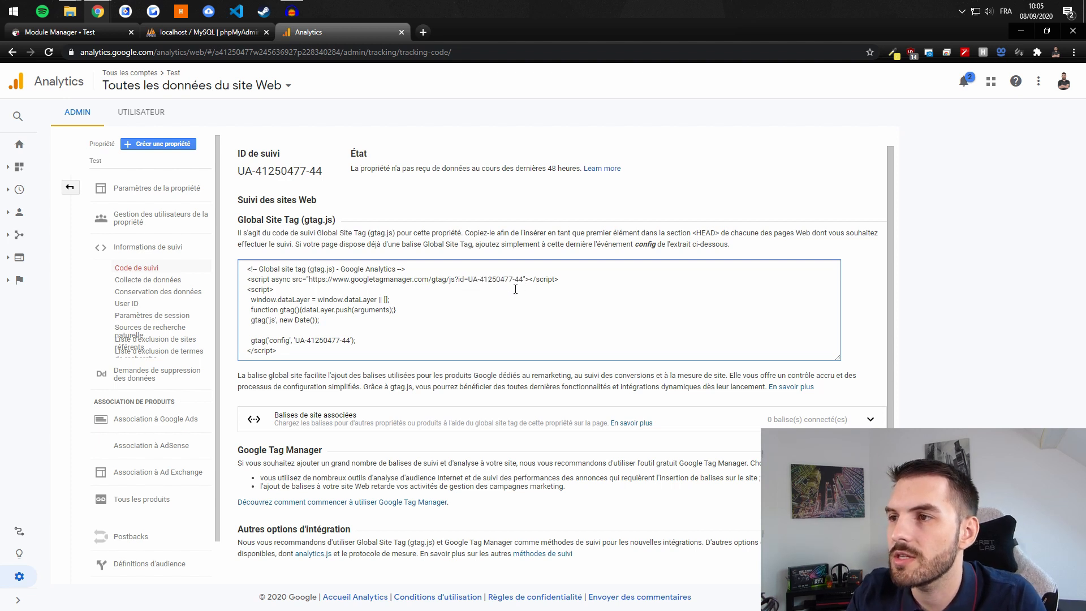
pyautogui.hotkey('ctrl', 'a')
pyautogui.click(544, 304)
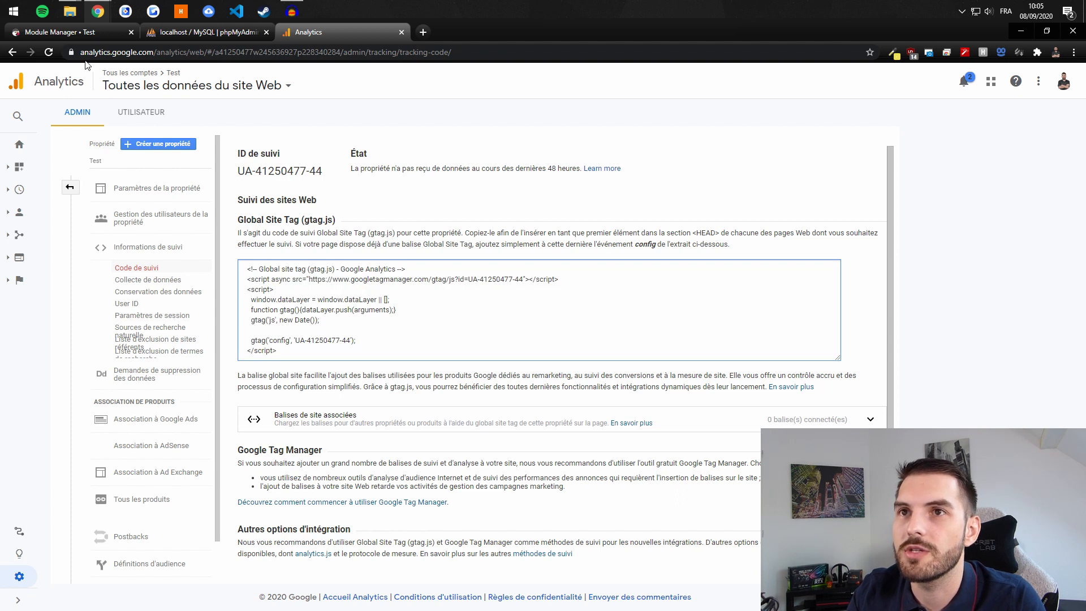
pyautogui.click(79, 32)
pyautogui.click(481, 452)
pyautogui.hotkey('ctrl', 'v')
pyautogui.scroll(1, 309, 487)
pyautogui.scroll(-1, 394, 517)
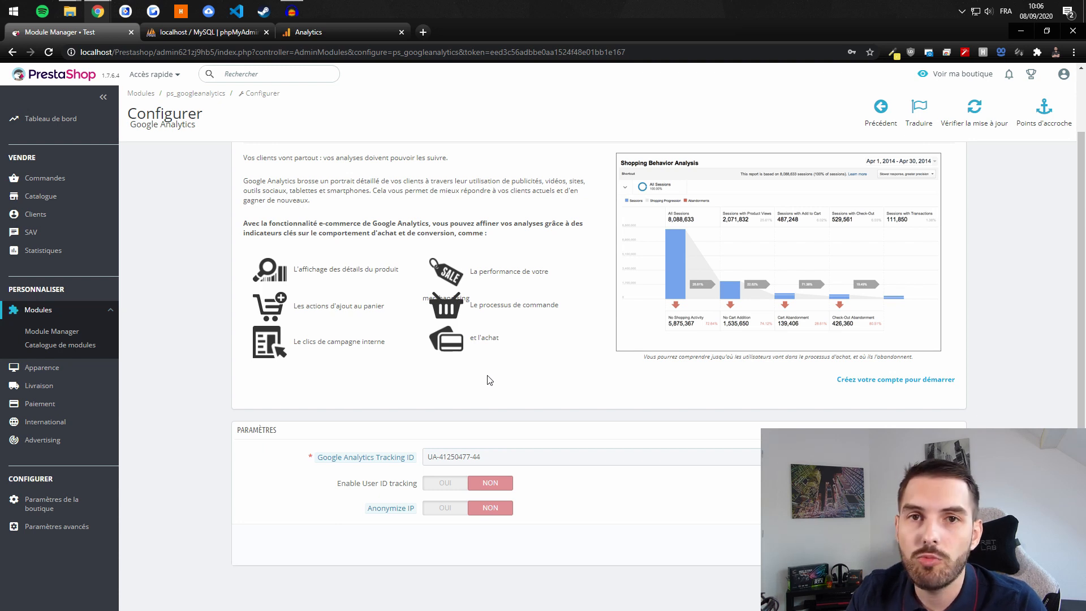
pyautogui.click(441, 508)
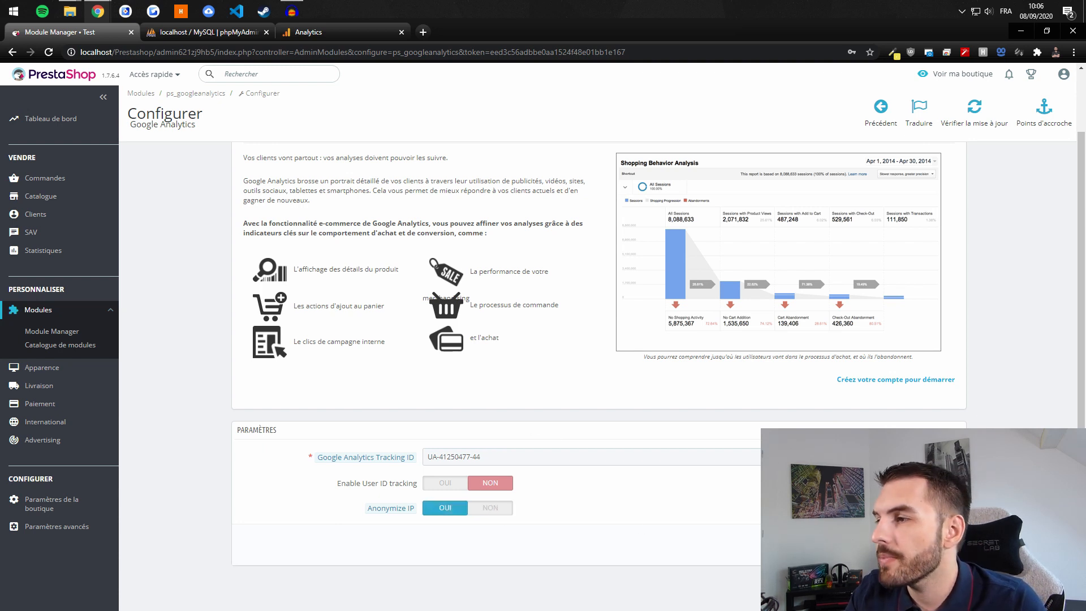
pyautogui.click(940, 544)
pyautogui.scroll(-2, 391, 181)
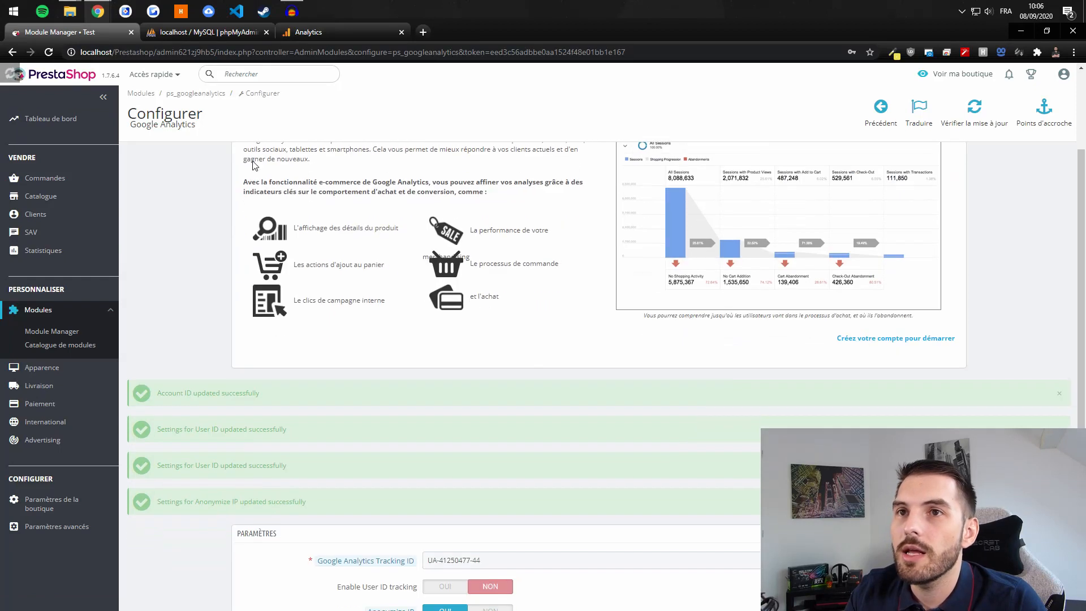
pyautogui.middleClick(968, 78)
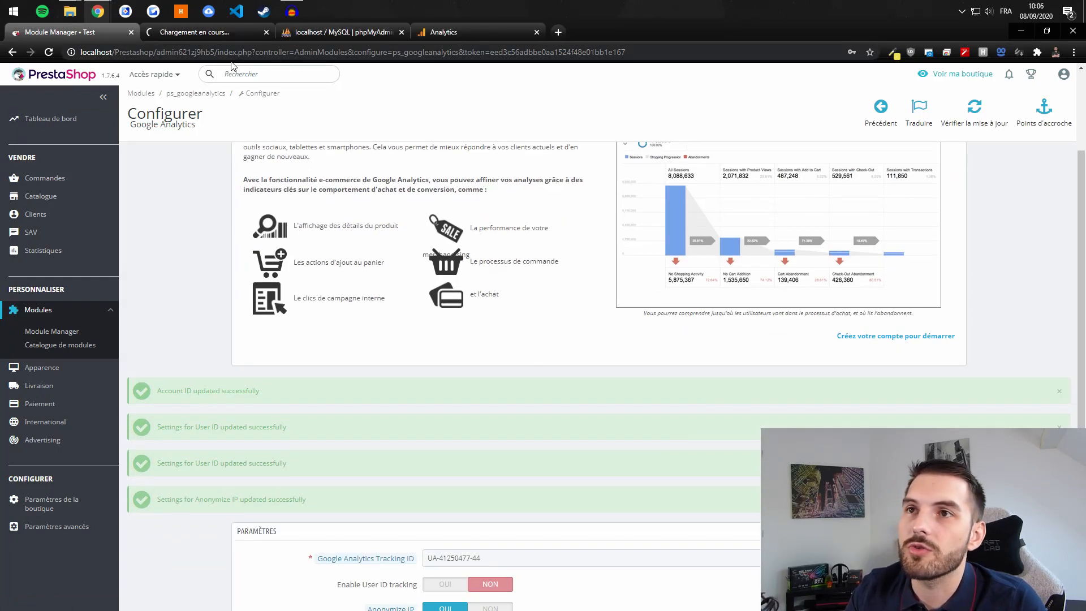
# Step: Check the new storefront tab, then expand Temps réel in Analytics to view the real-time overview
pyautogui.click(208, 38)
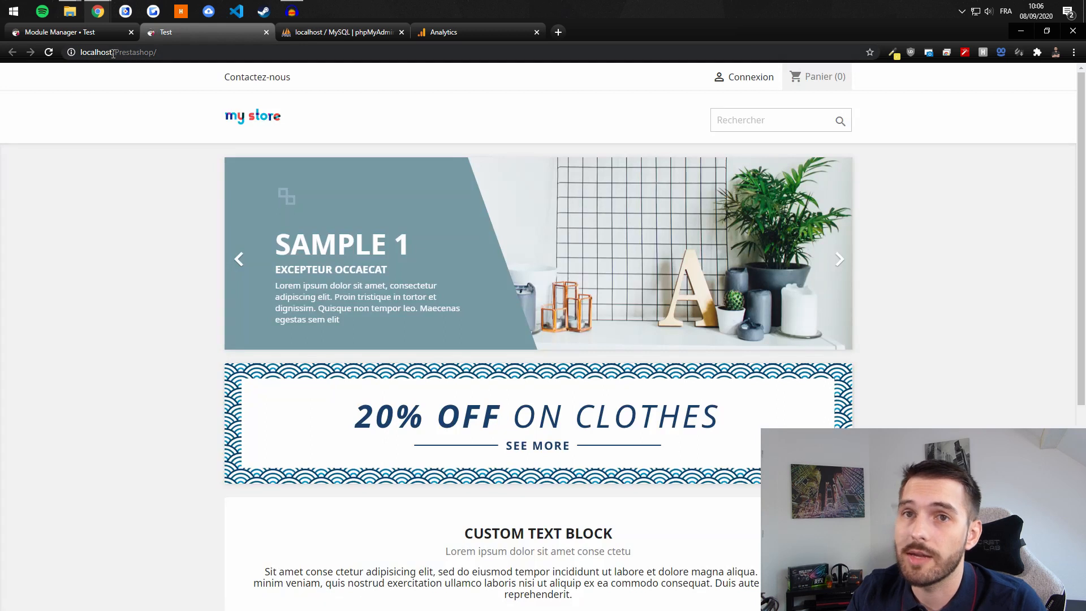
pyautogui.click(436, 34)
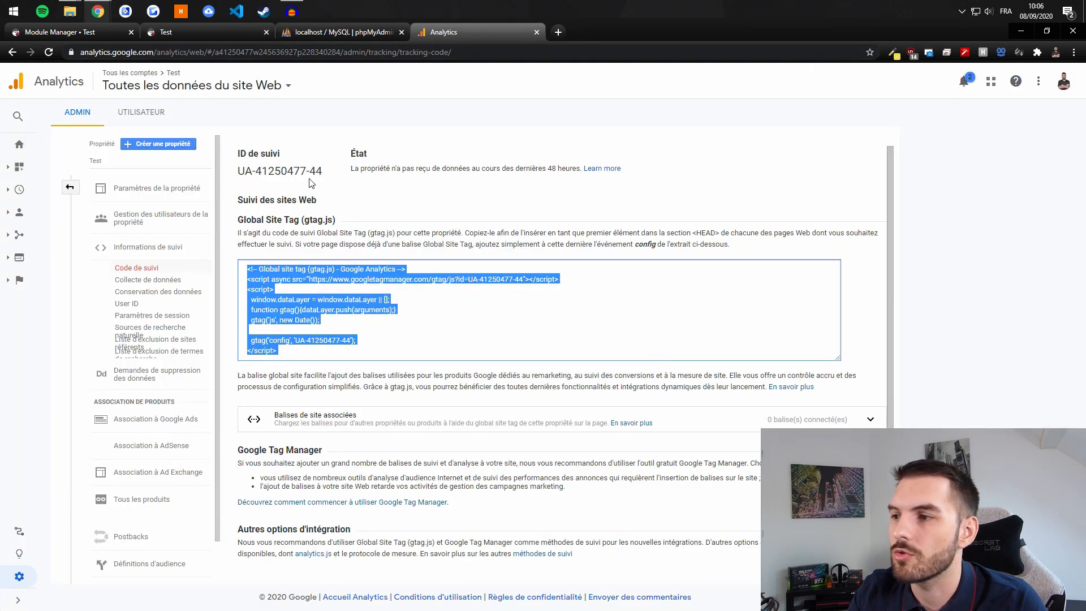
pyautogui.click(57, 211)
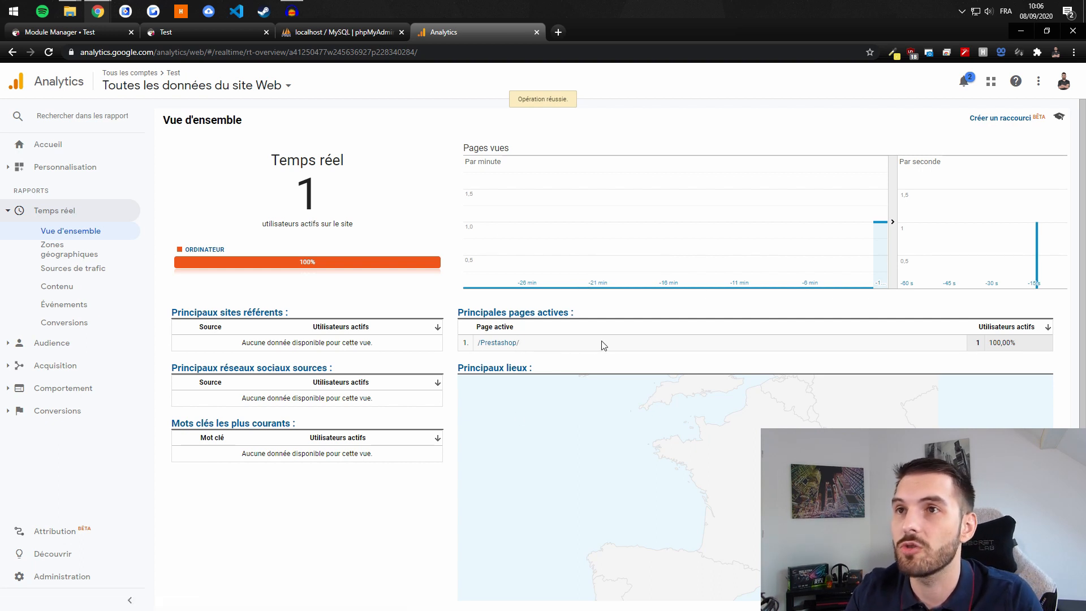
pyautogui.click(179, 31)
# Step: Reload the storefront, follow the slider banner and come back, then open Informations personnelles
pyautogui.moveTo(158, 52); pyautogui.dragTo(116, 52)
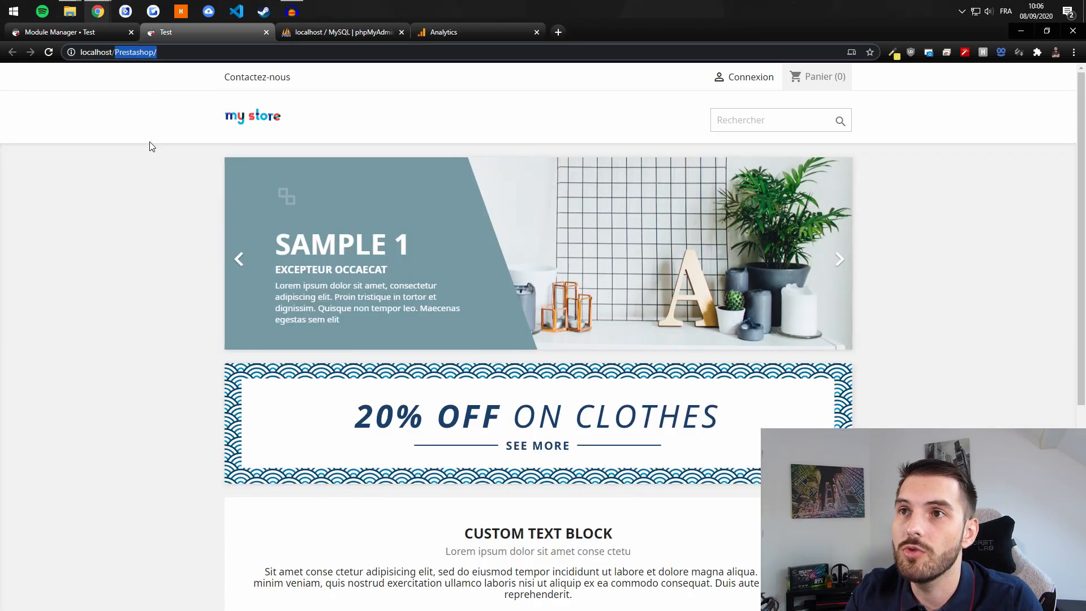
pyautogui.scroll(-5, 182, 348)
pyautogui.scroll(6, 230, 304)
pyautogui.press('Return')
pyautogui.click(689, 209)
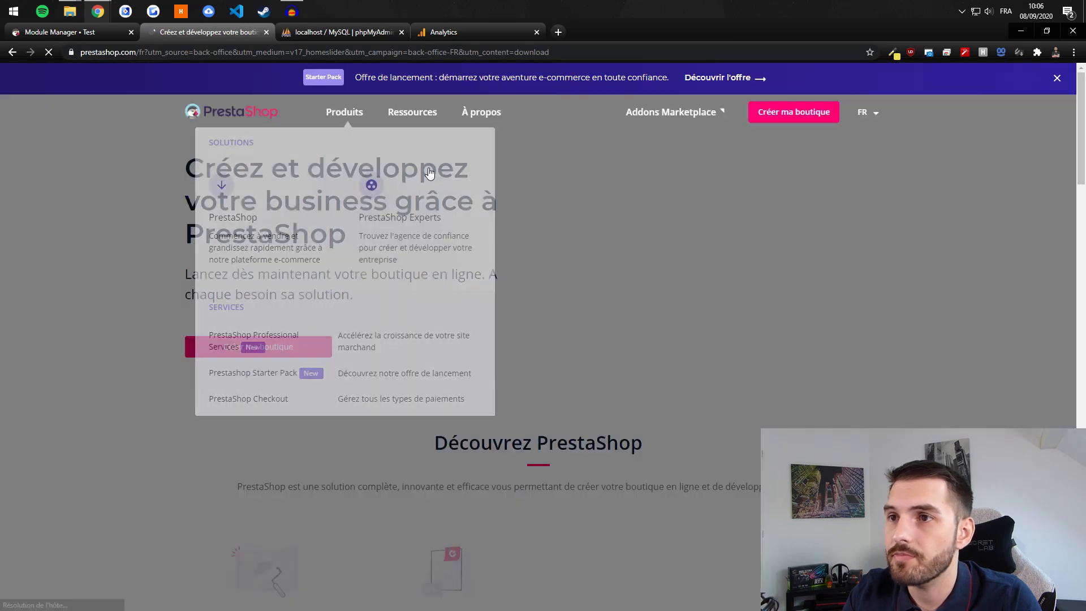
pyautogui.hotkey('alt', 'Left')
pyautogui.scroll(-5, 666, 301)
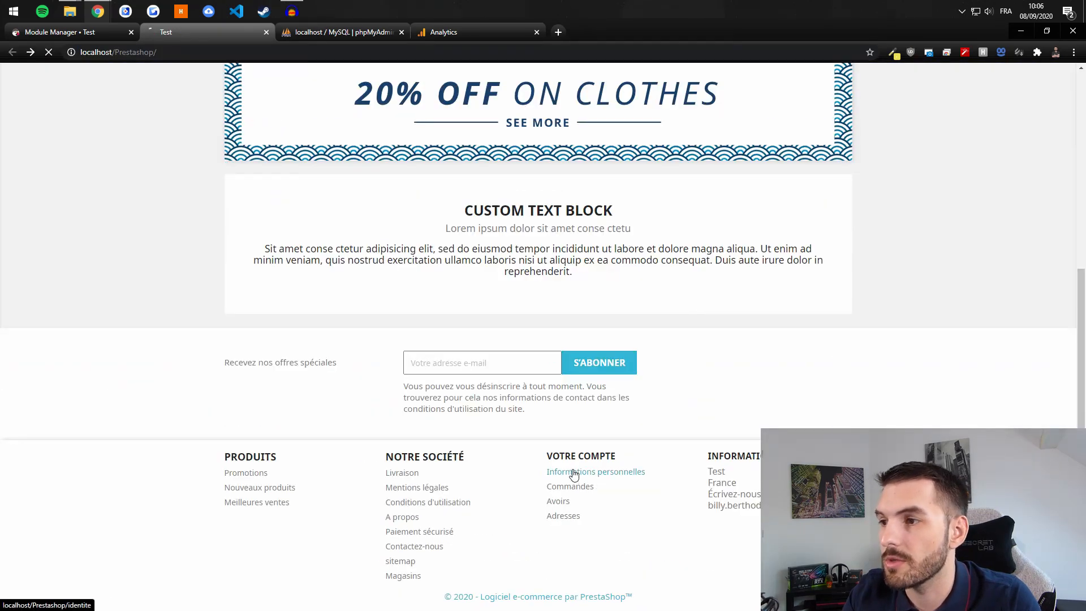
pyautogui.click(573, 472)
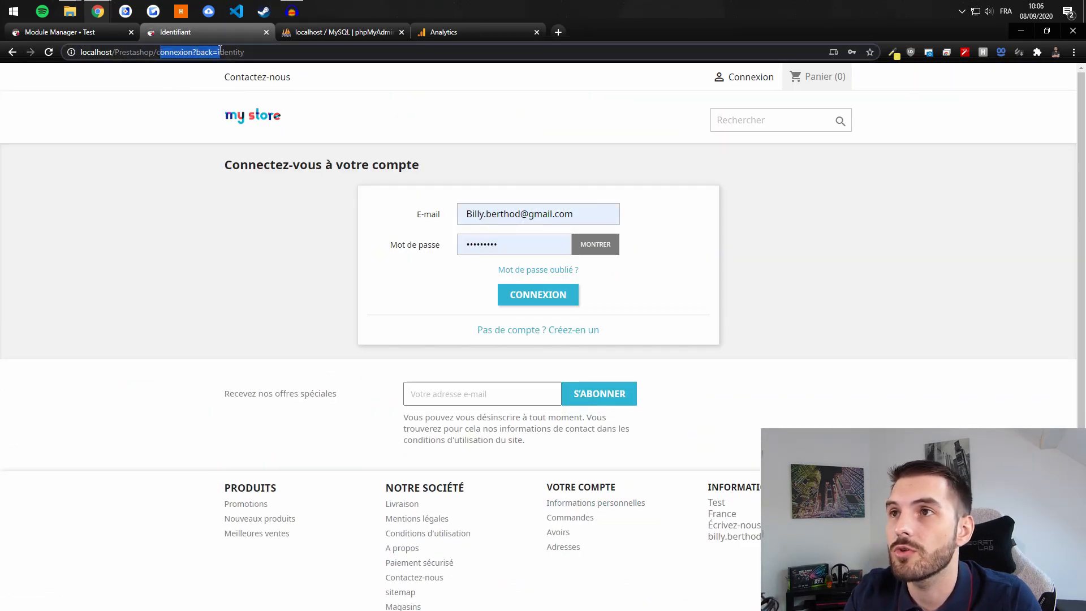
pyautogui.click(451, 32)
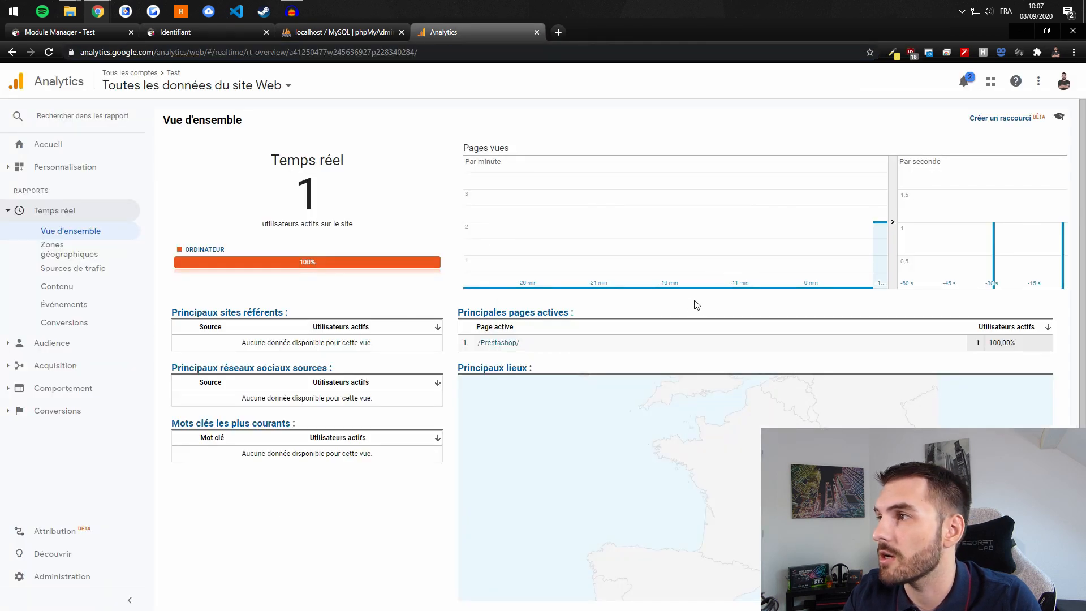
# Step: Scroll the real-time overview to find /Prestashop/connexion?back=identity among the top active pages
pyautogui.scroll(-1, 723, 301)
pyautogui.moveTo(599, 276); pyautogui.dragTo(637, 284)
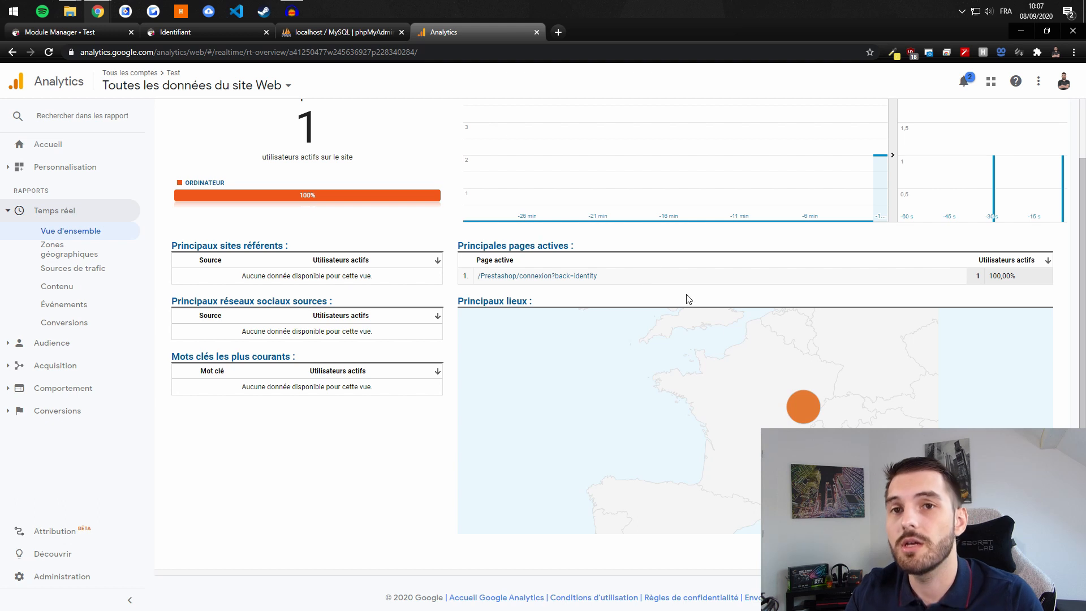
pyautogui.scroll(1, 689, 299)
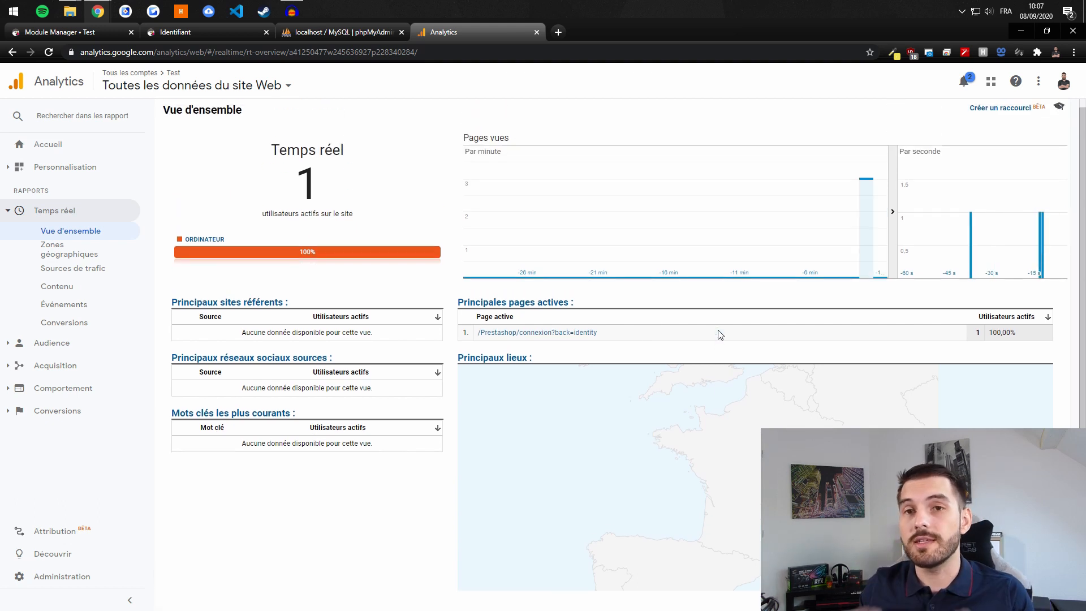